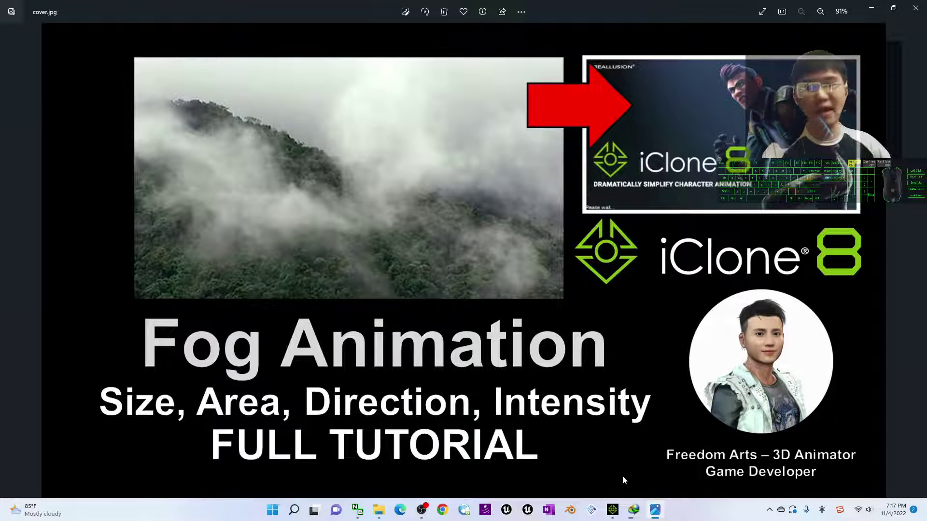
- Switch to iClone 8 and choose a workspace layout from the available workspaces
left_click(614, 512)
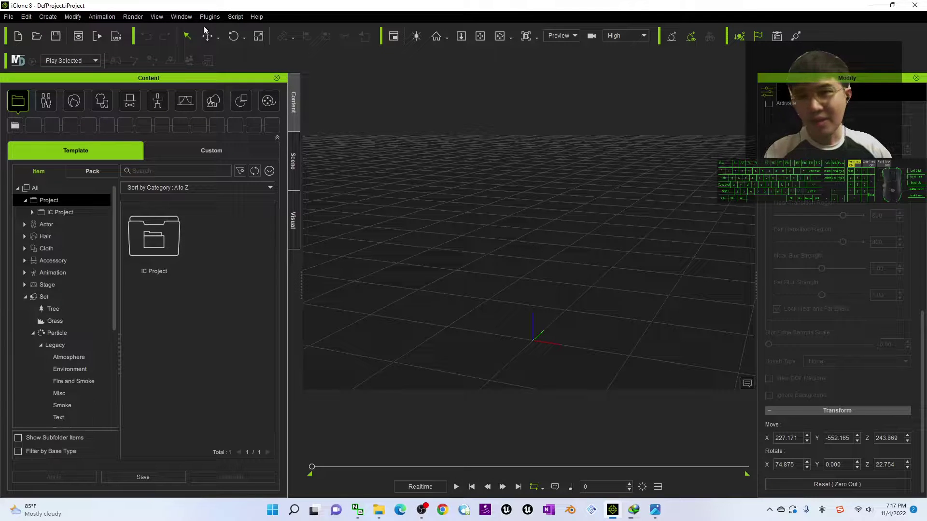
left_click(180, 17)
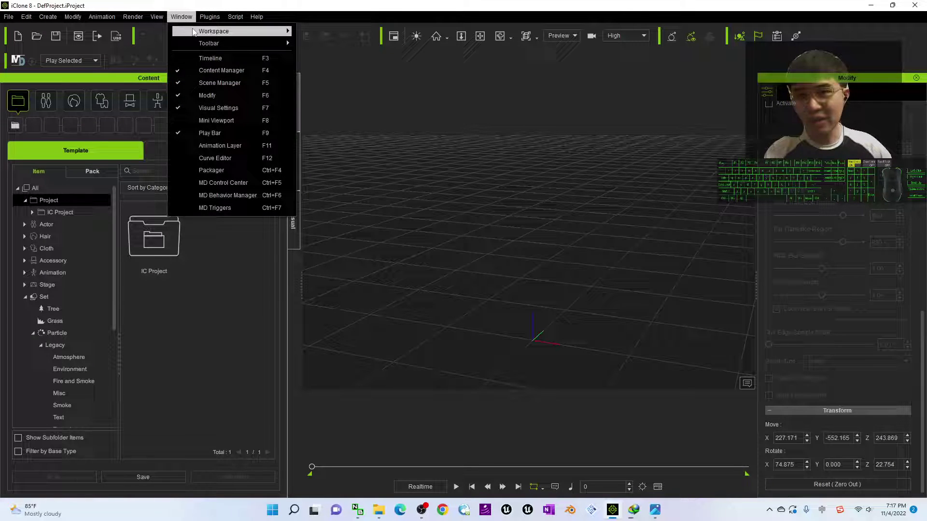
mouse_move(195, 31)
left_click(338, 32)
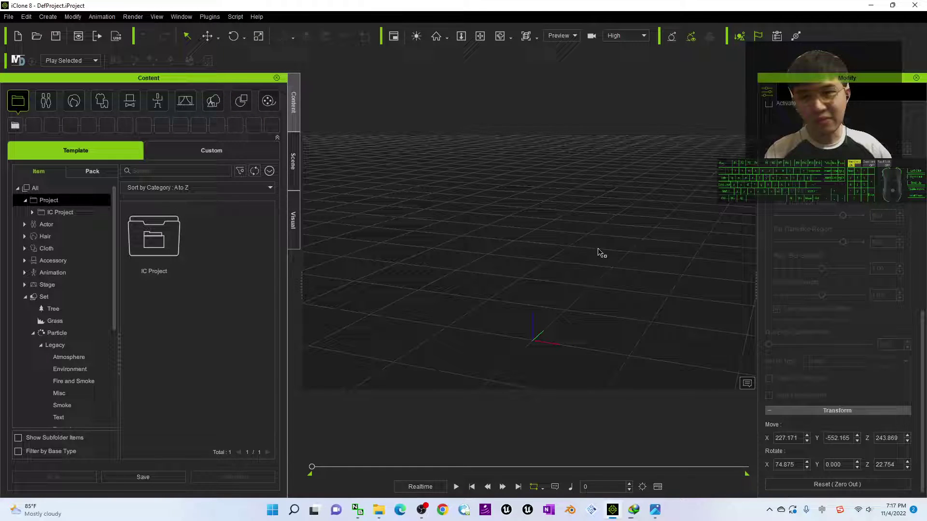
- Open the Particle folder under Set in the content library
left_click(212, 104)
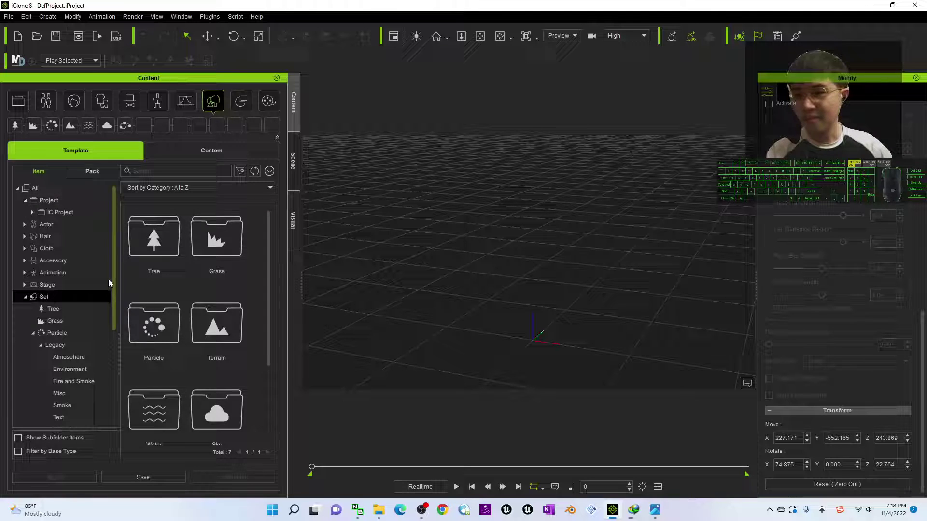
left_click(41, 346)
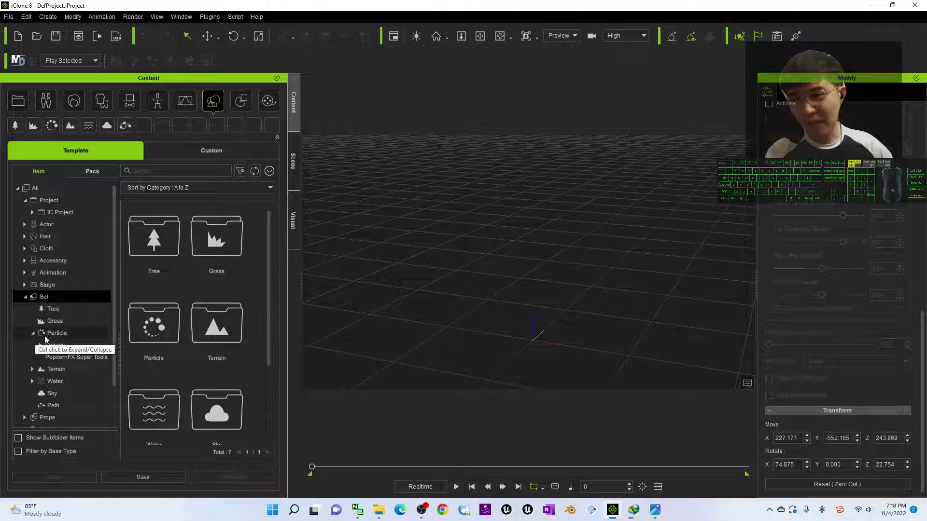
left_click(33, 336)
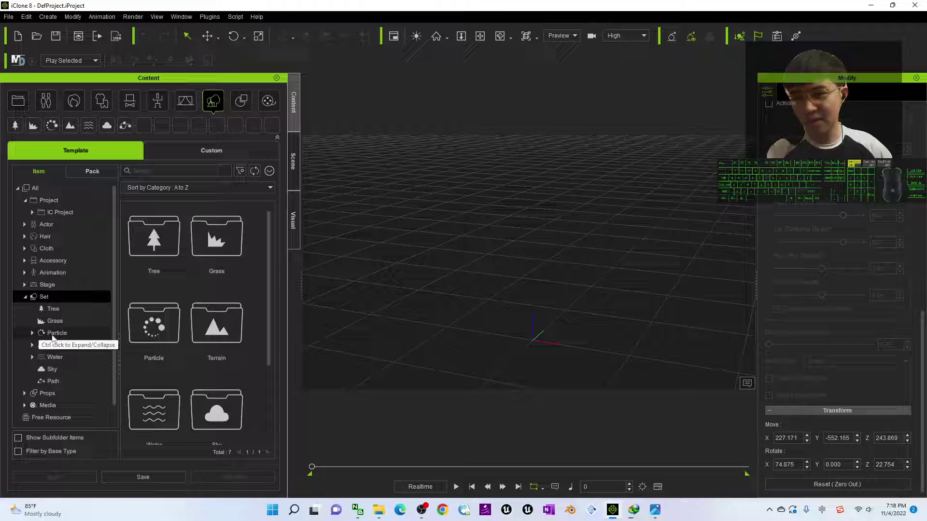
left_click(33, 333)
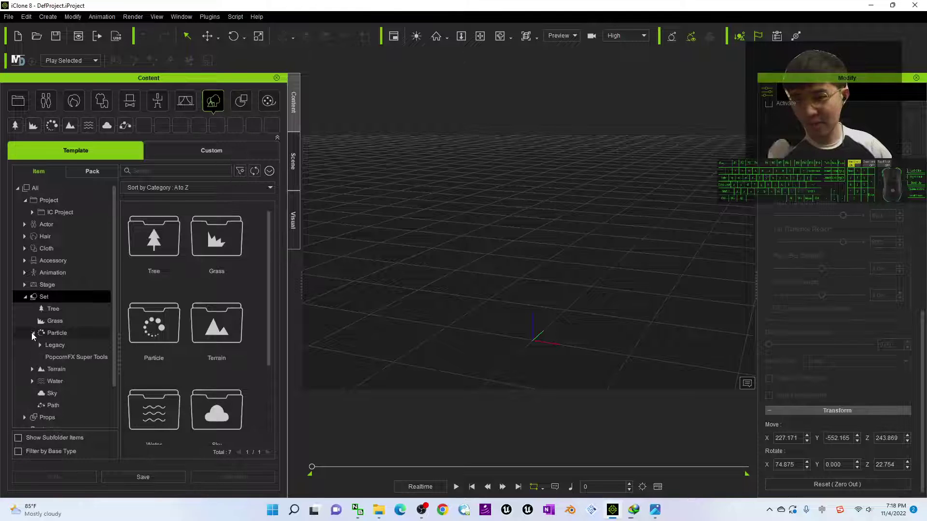
left_click(56, 333)
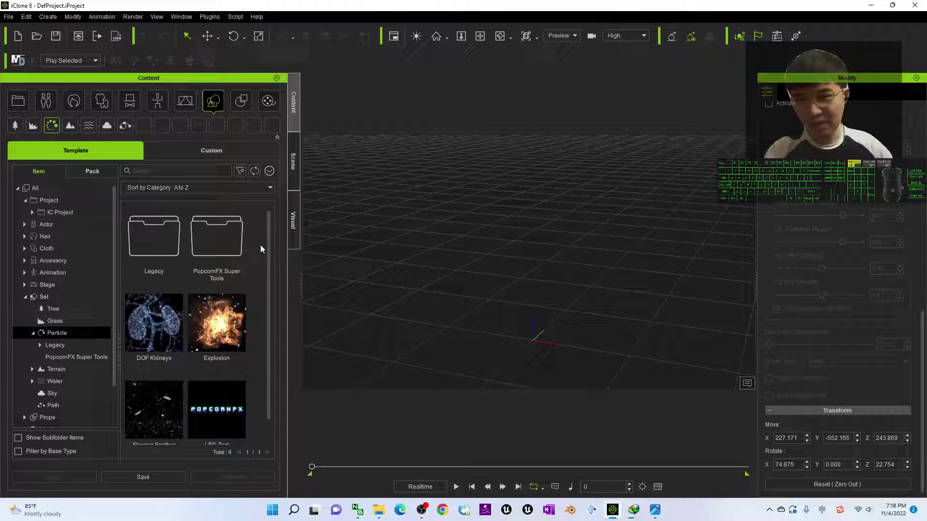
left_click_drag(271, 238, 279, 220)
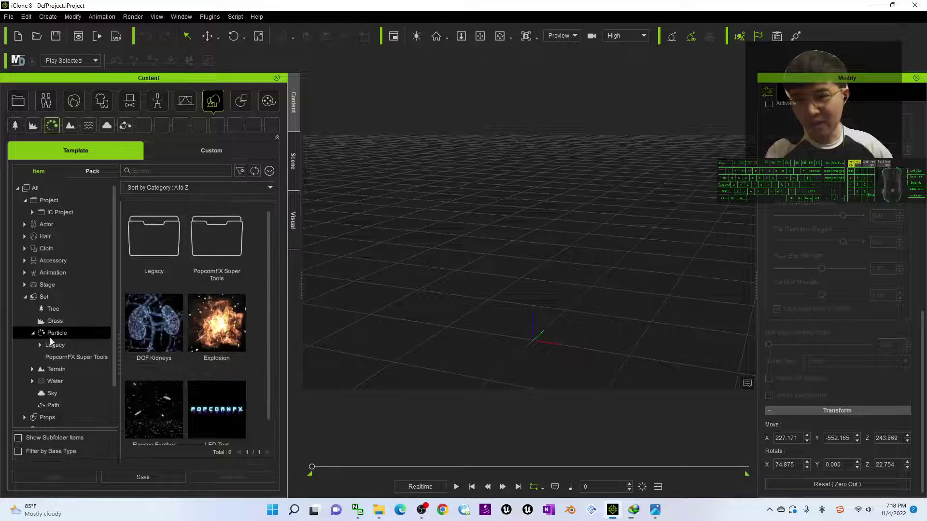
- Browse the Legacy particle templates, including the Atmosphere subfolder, for available effects
double_click(158, 240)
left_click_drag(271, 227, 264, 367)
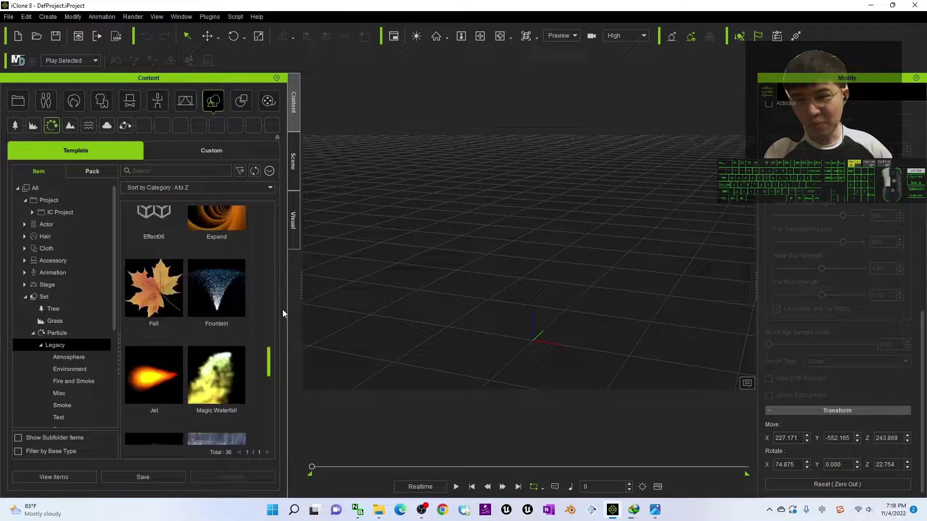
left_click_drag(282, 314, 283, 221)
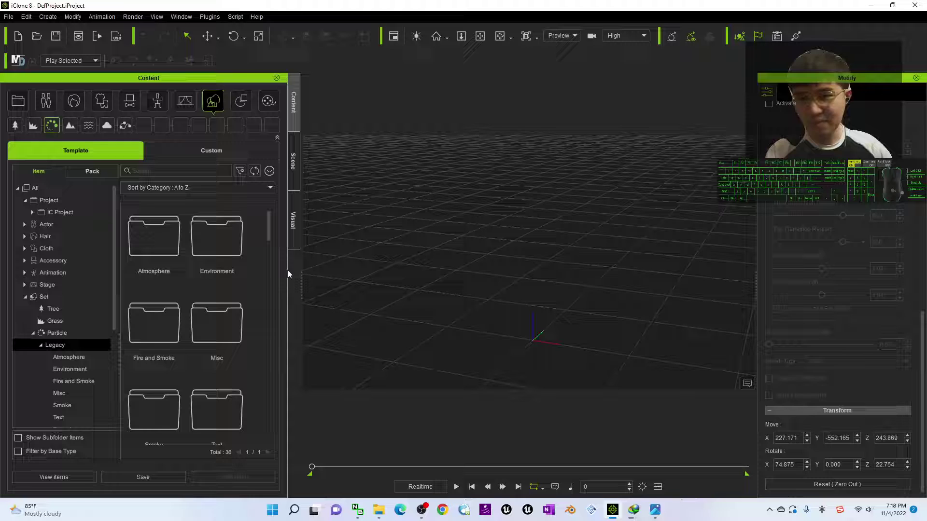
double_click(149, 234)
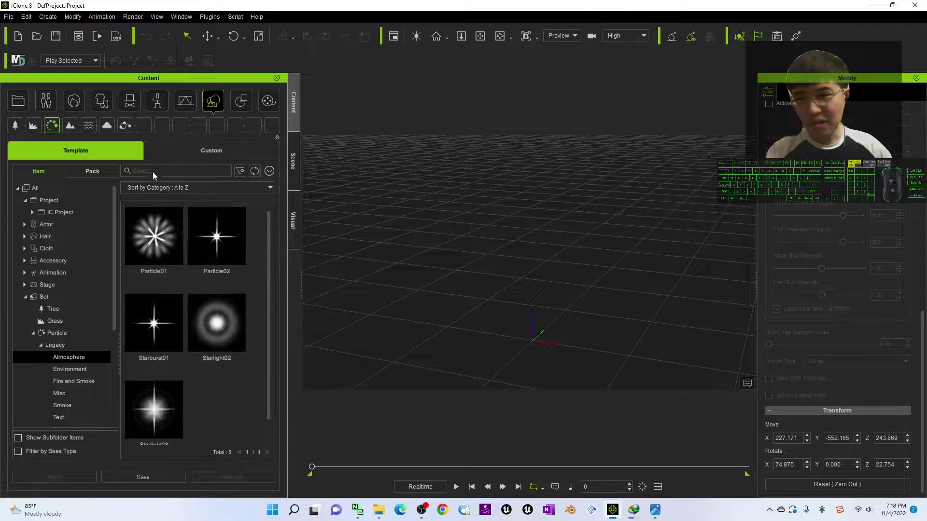
left_click(61, 345)
- Add the Fog particle from the Legacy Environment folder to the scene and frame its whole emitter area
double_click(217, 236)
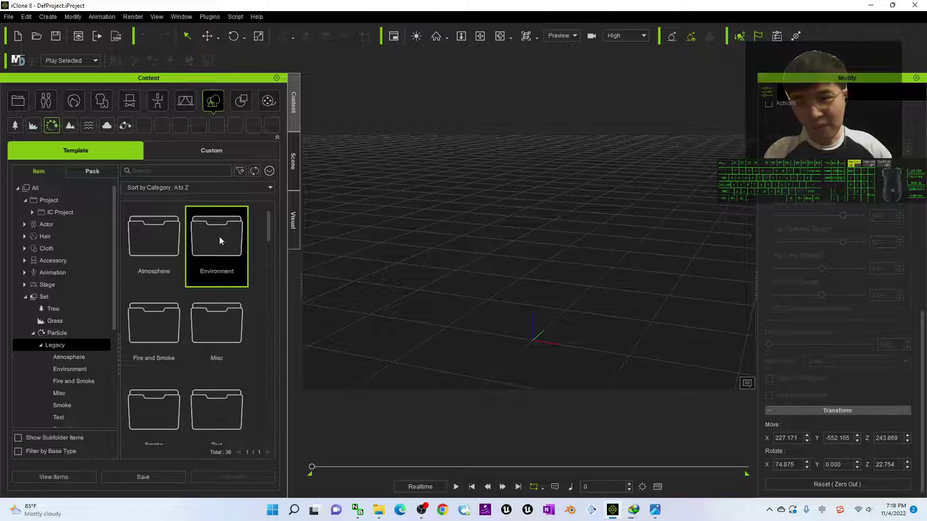
mouse_move(271, 270)
left_mouse_down()
mouse_move(255, 375)
mouse_move(267, 244)
mouse_move(257, 274)
left_mouse_up()
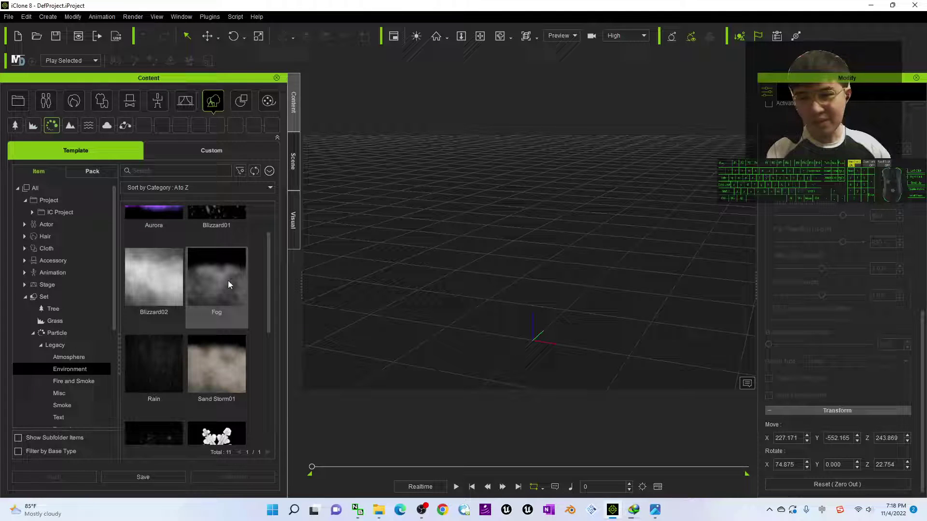
double_click(222, 292)
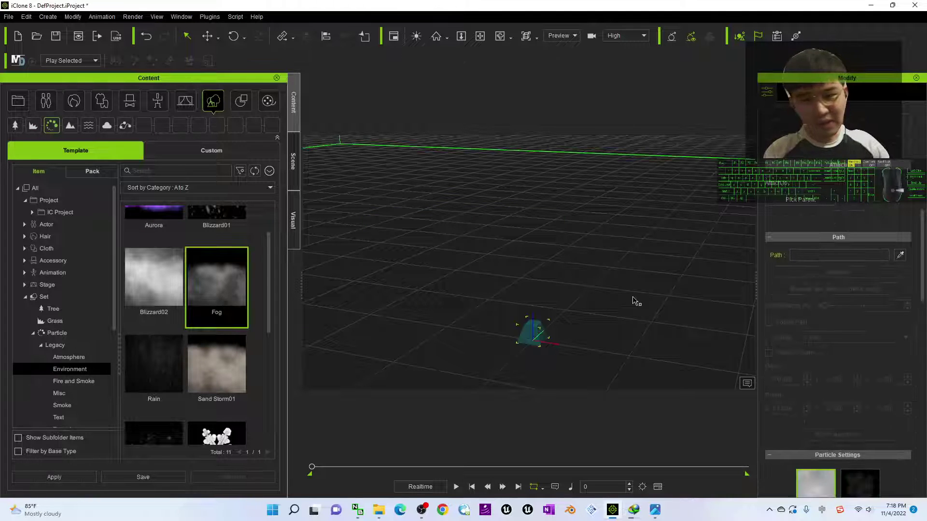
scroll(584, 278, "down", 6)
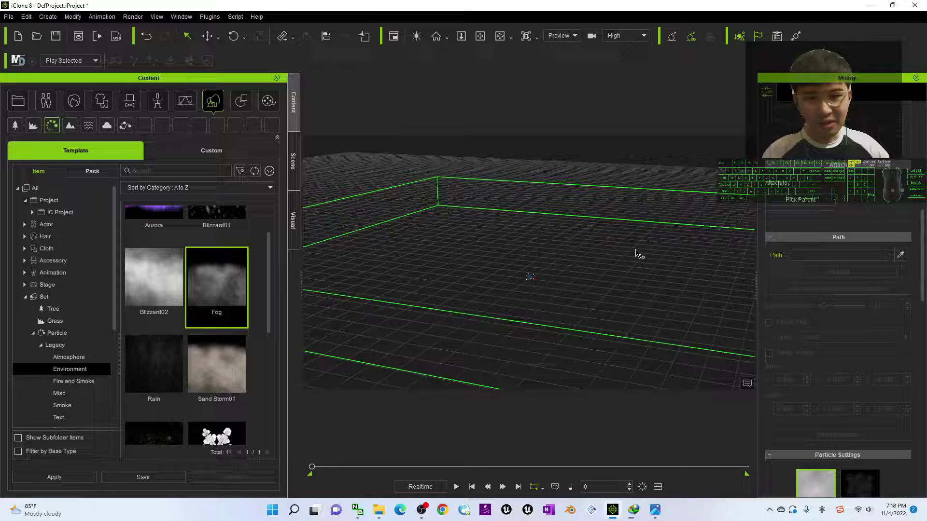
scroll(630, 263, "down", 4)
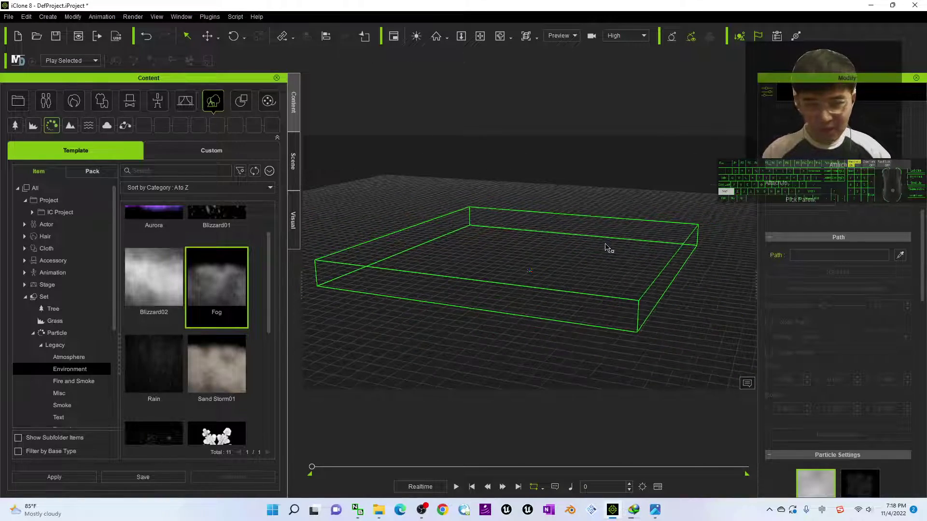
middle_click_drag(515, 282, 573, 256)
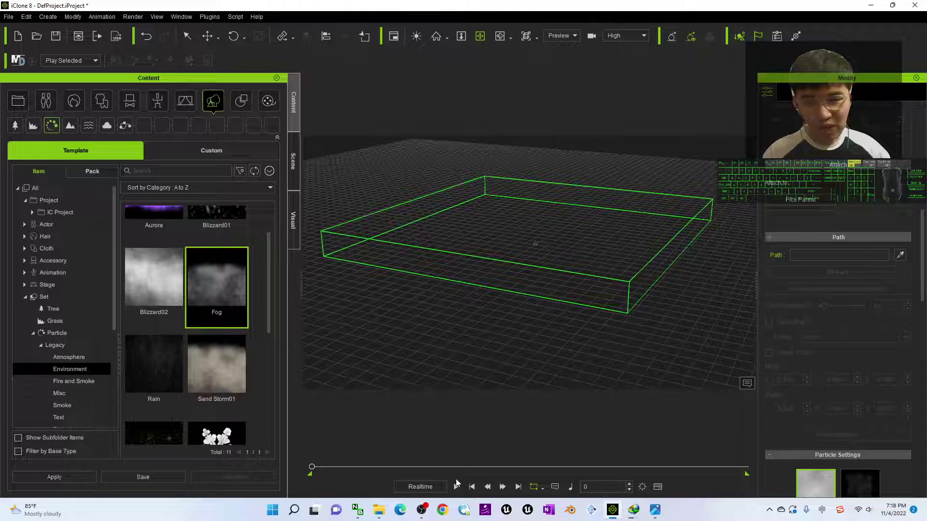
- Play the animation to preview the fog from different angles, and return the playhead to the first frame
left_click(457, 486)
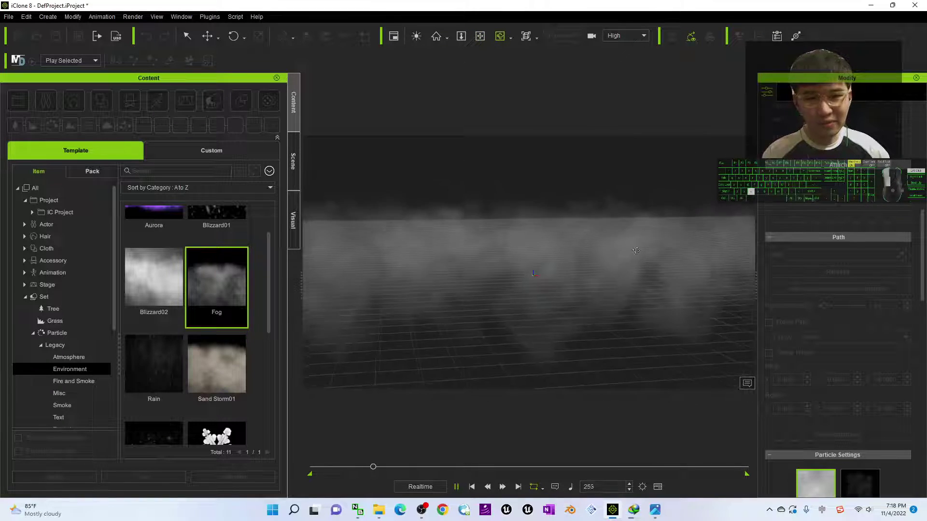
left_click_drag(461, 337, 617, 240)
scroll(563, 288, "down", 5)
right_click_drag(618, 240, 512, 290)
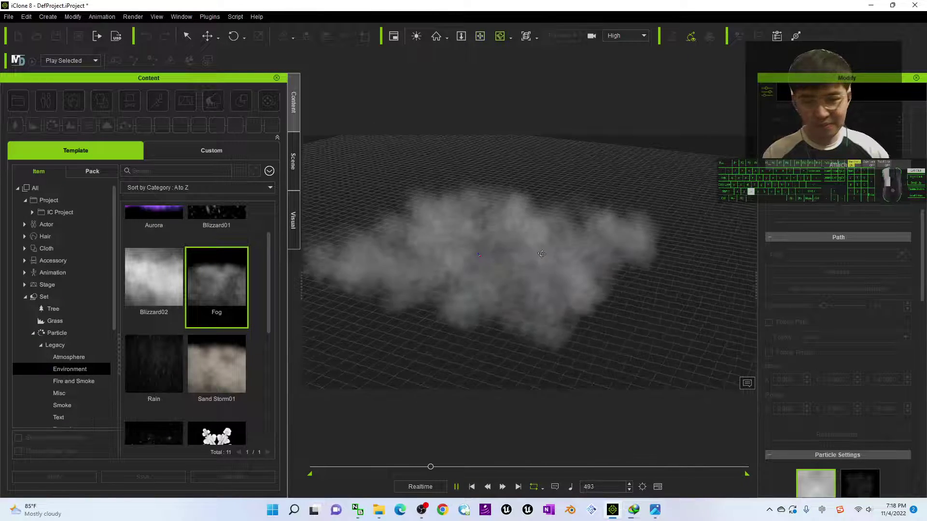
left_click(534, 487)
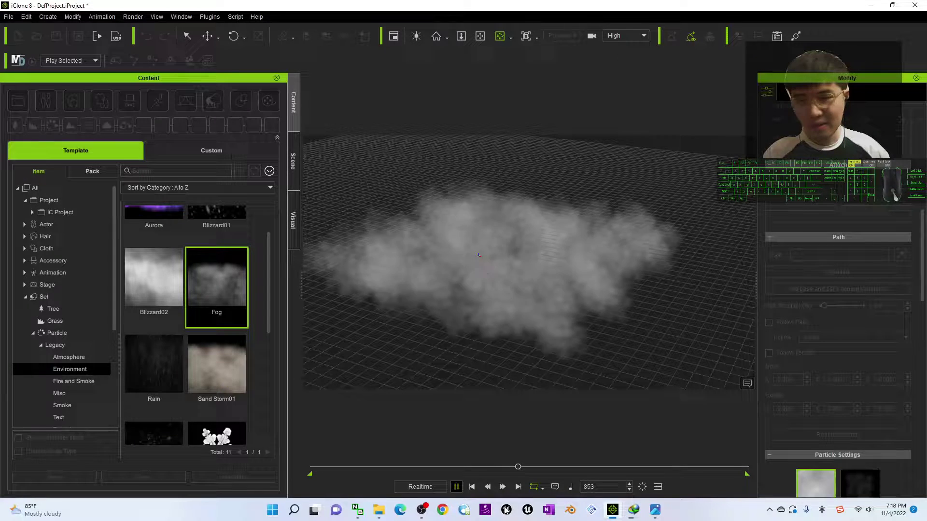
left_click(472, 487)
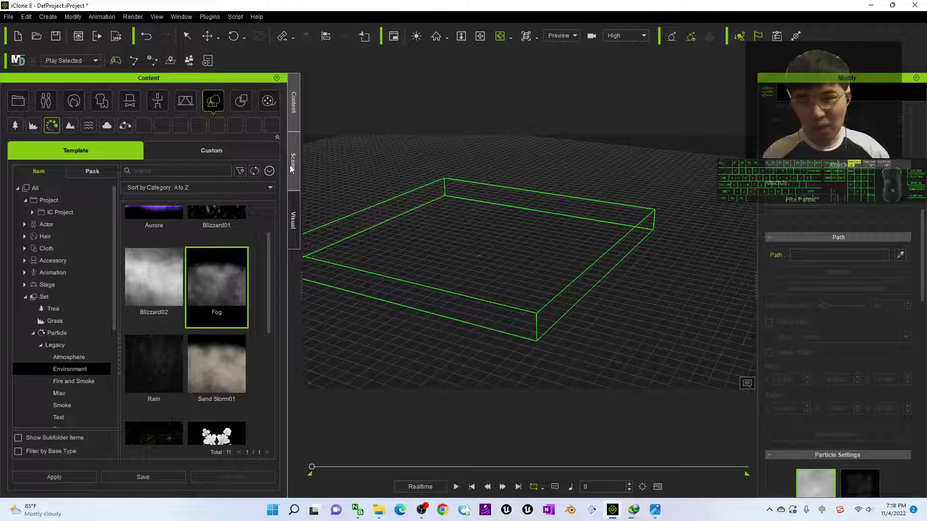
- Select the Fog particle in the scene's object list and bring its Particle Settings into view
left_click(292, 162)
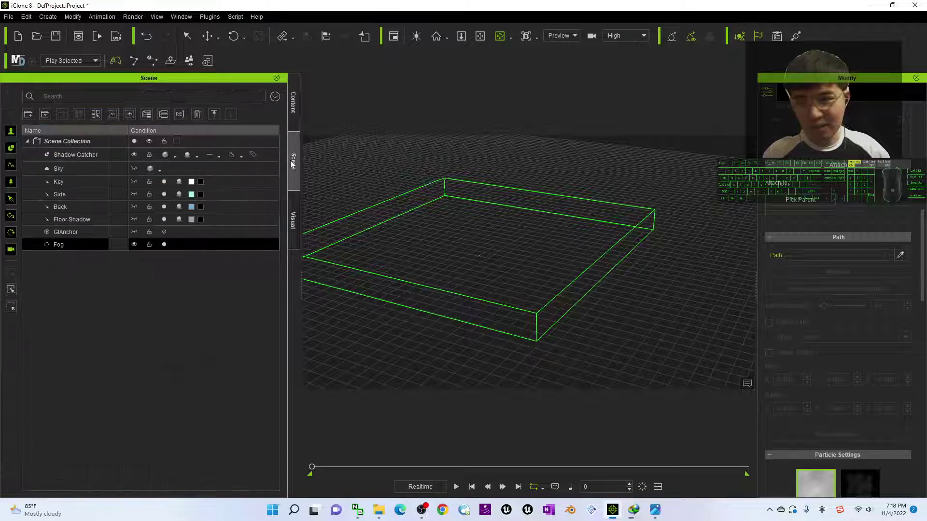
double_click(66, 246)
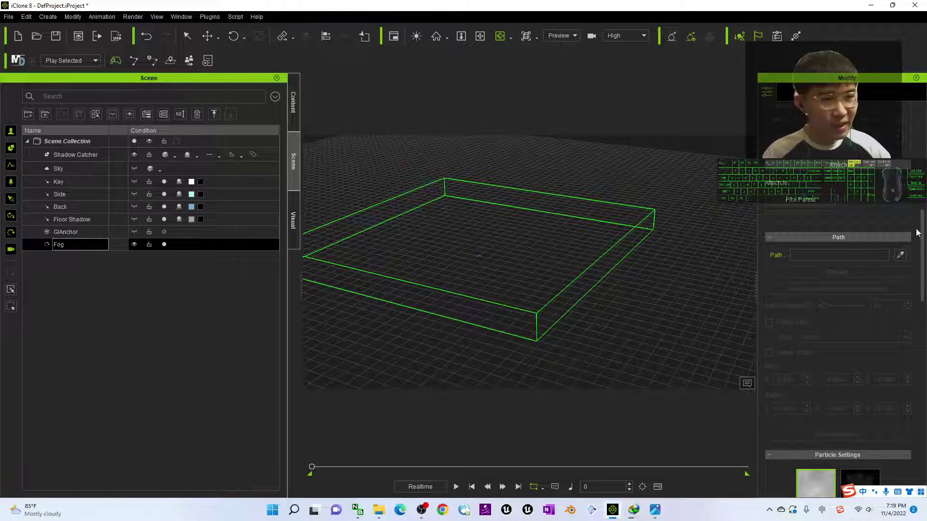
left_click_drag(921, 232, 925, 305)
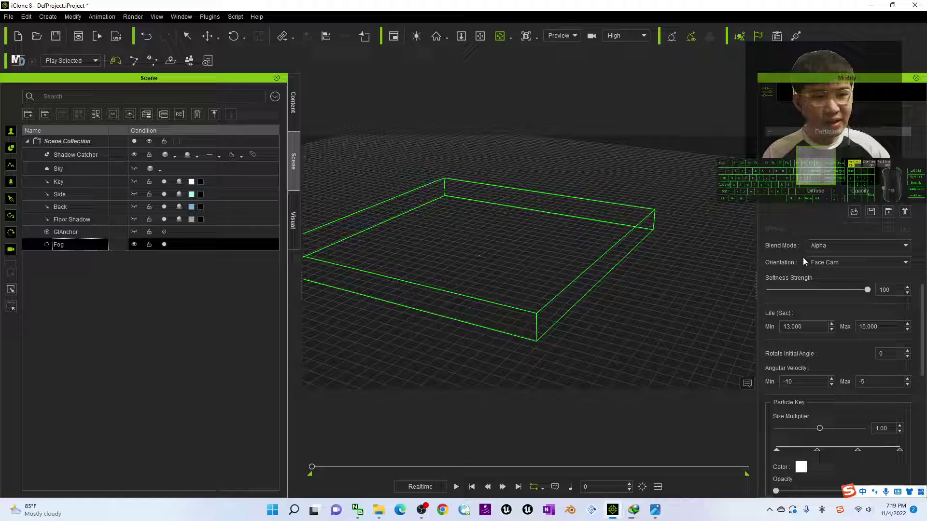
- Play the animation and reduce the fog's particle Size Multiplier to 0.27, inspecting the fog up close and from afar
left_click_drag(546, 304, 488, 275)
left_click(456, 487)
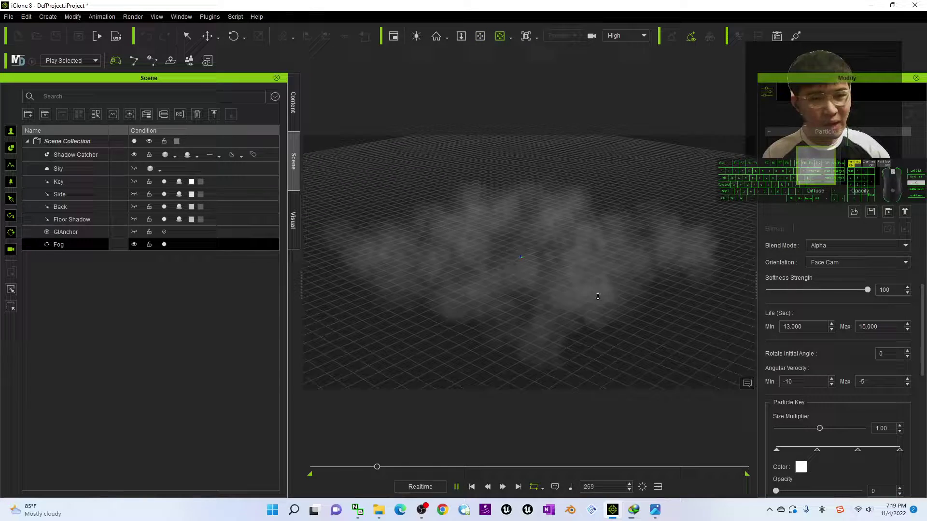
mouse_move(819, 429)
left_mouse_down()
mouse_move(840, 433)
mouse_move(820, 429)
left_mouse_up()
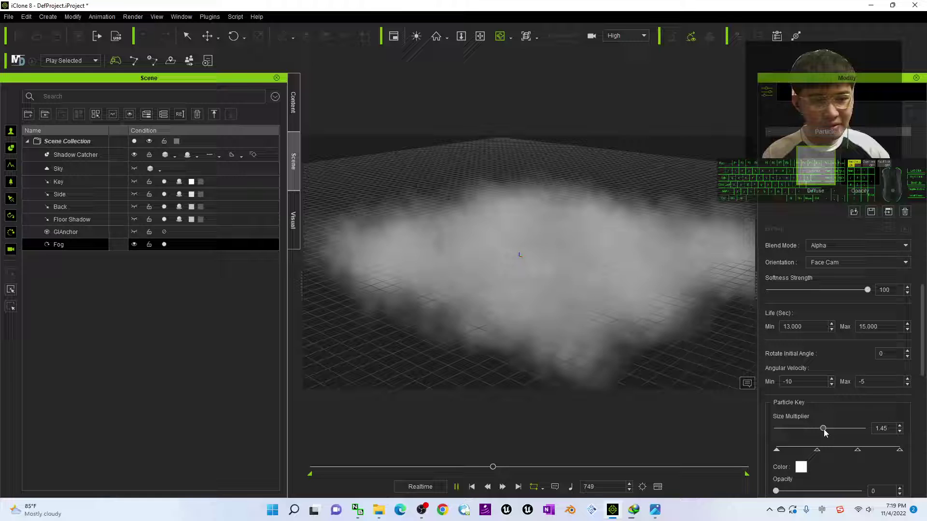
left_click_drag(818, 431, 807, 429)
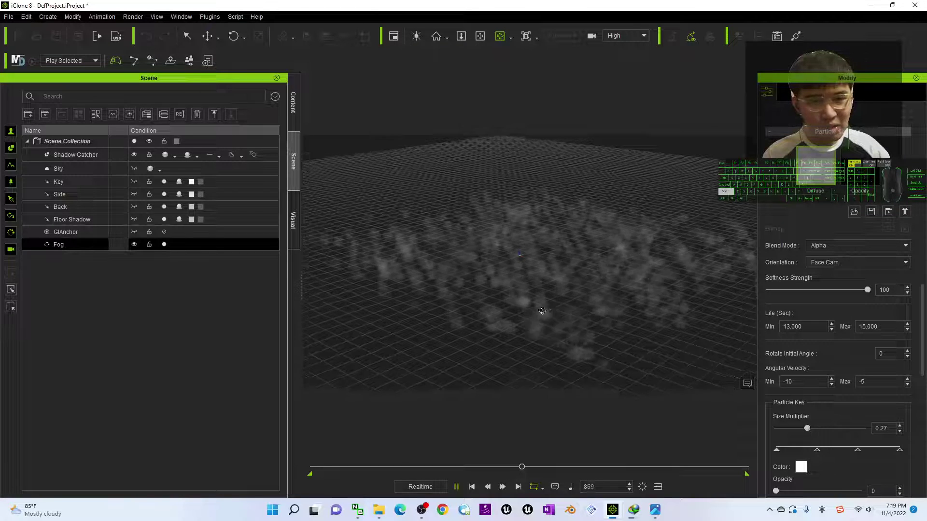
scroll(508, 309, "up", 5, "shift")
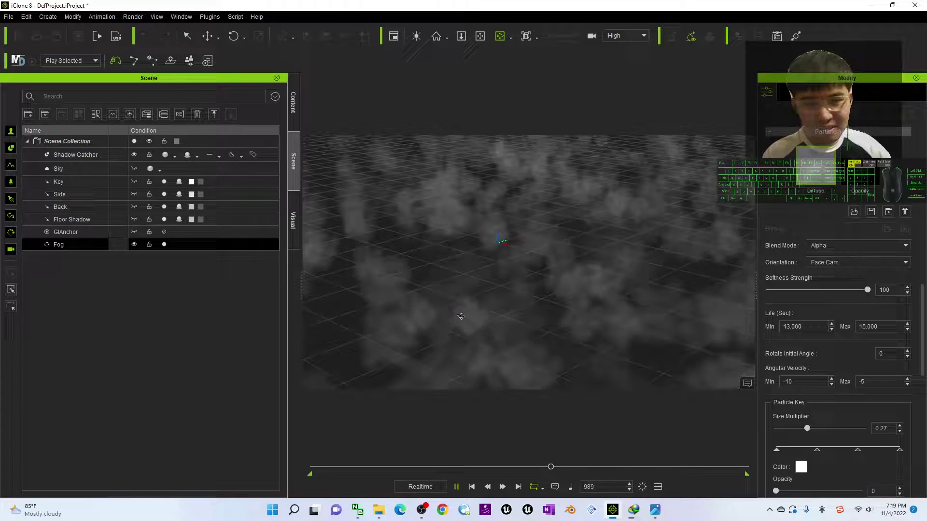
scroll(576, 296, "down", 5)
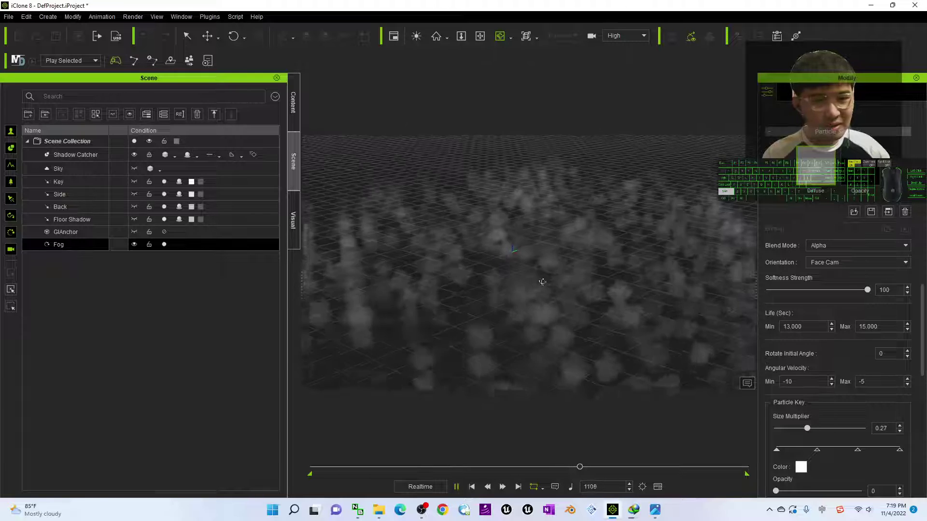
- Set the fog's particle Size Multiplier to 0.32 and view the fog from another angle
mouse_move(807, 429)
left_mouse_down()
mouse_move(833, 432)
mouse_move(813, 431)
left_mouse_up()
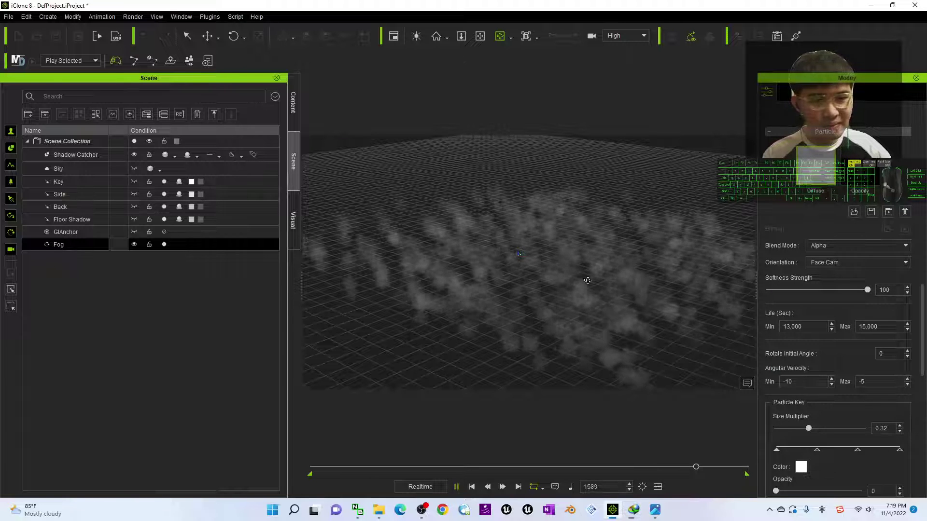
left_click_drag(587, 281, 612, 297)
middle_click_drag(613, 298, 569, 252)
left_click_drag(569, 252, 751, 283)
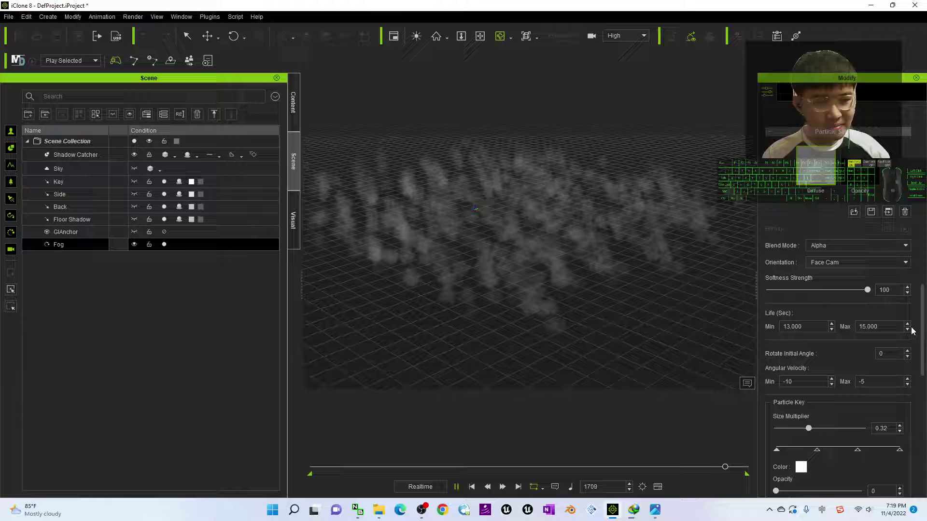
- Change the color of the fog's first particle key to light cyan
scroll(849, 338, "down", 3)
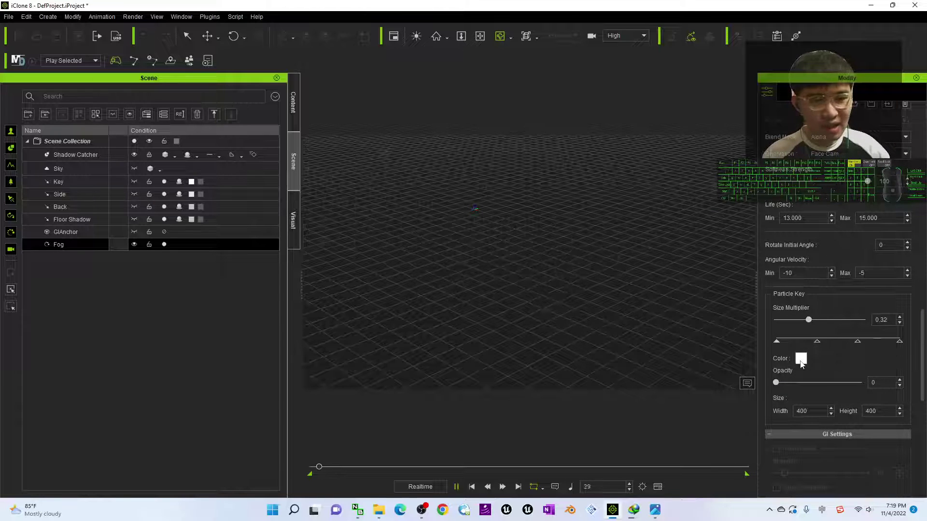
left_click(801, 362)
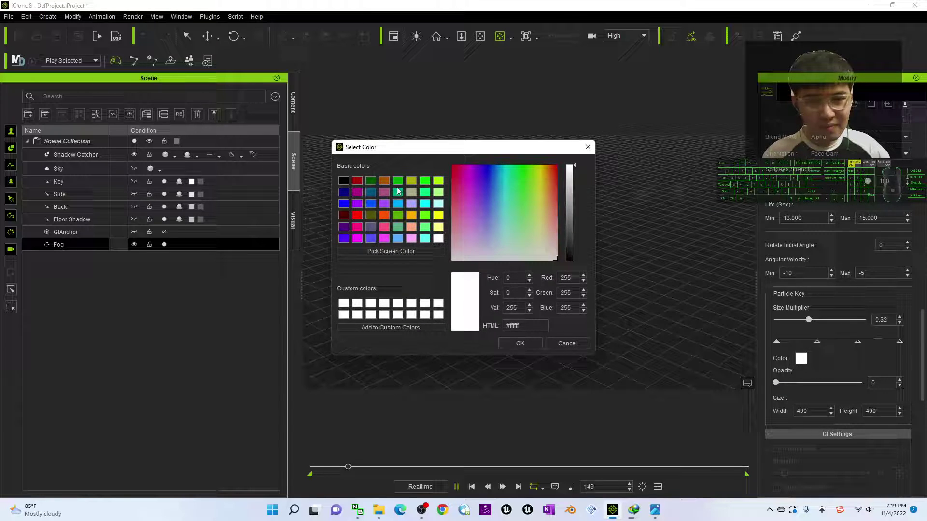
left_click(520, 344)
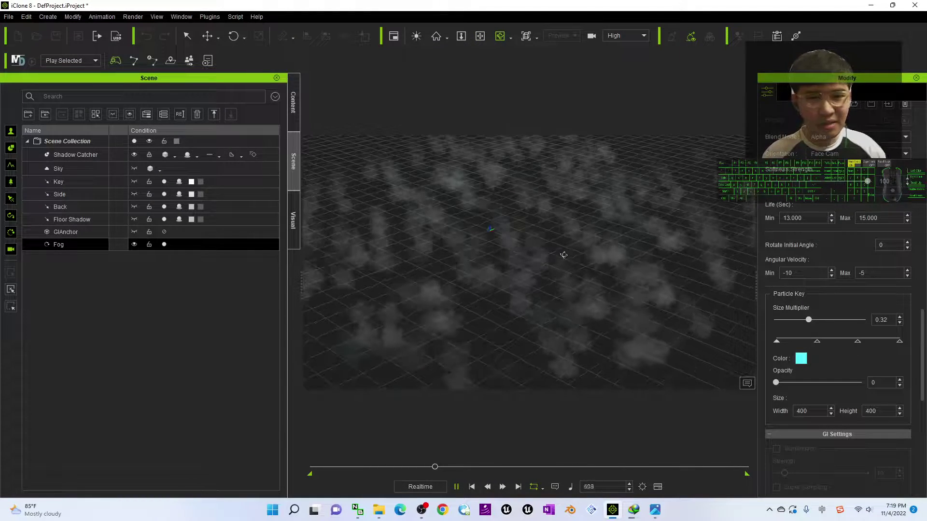
- Try the fog emitter's Quota at 100, and set it to 1000 while viewing the playing effect
scroll(925, 343, "down", 8)
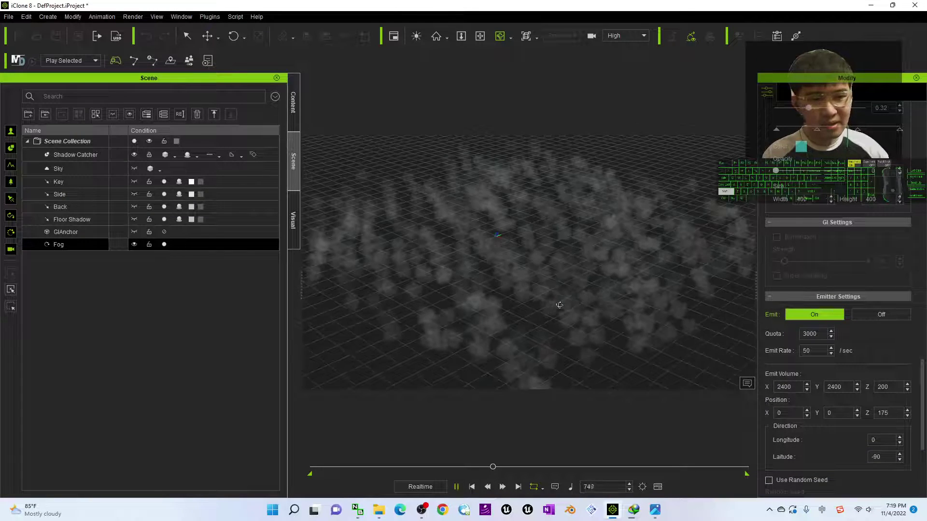
left_click(821, 353)
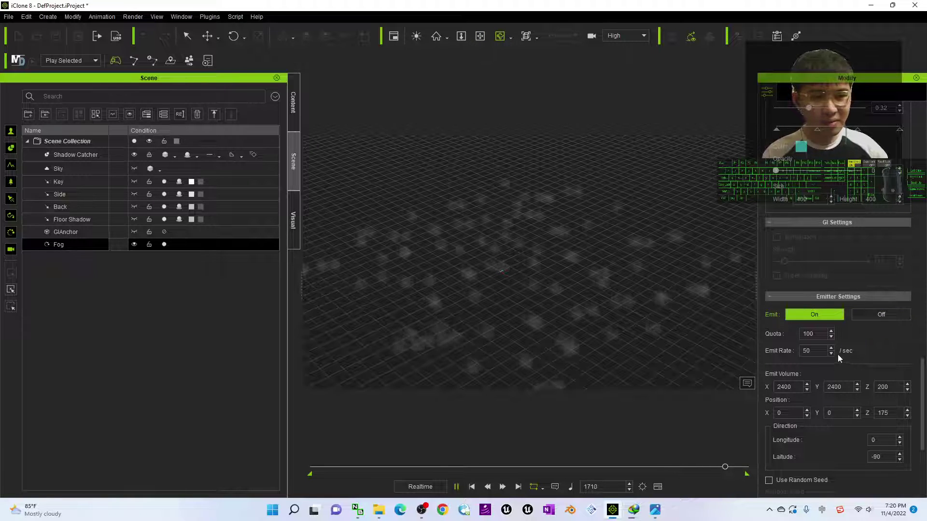
double_click(813, 333)
type("100")
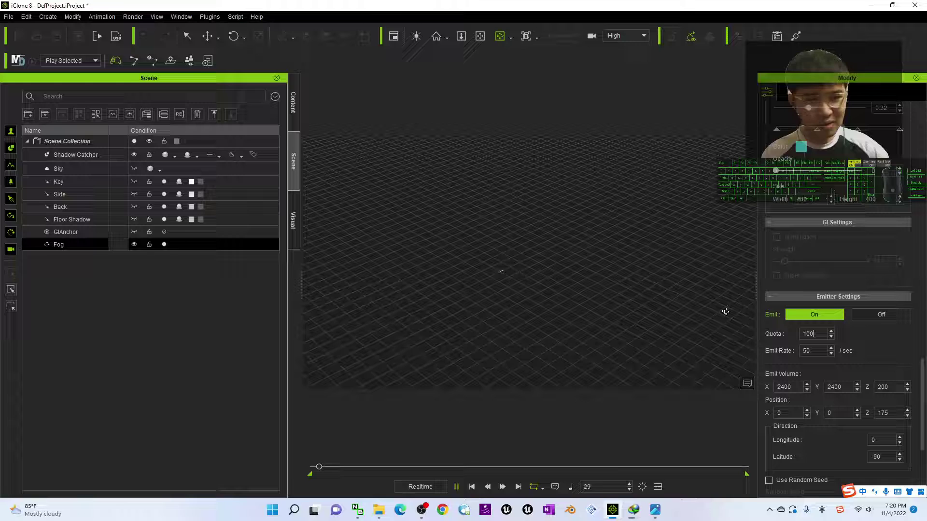
key("Return")
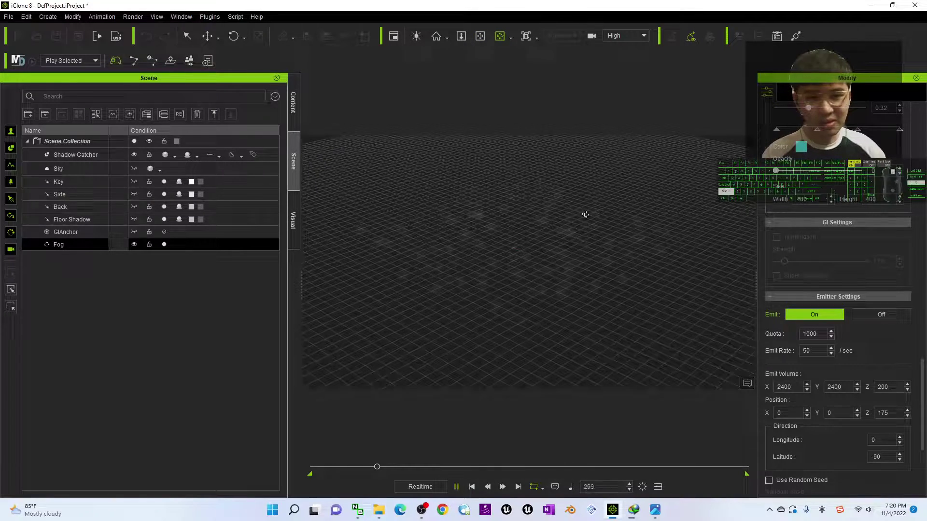
right_click_drag(571, 255, 673, 239)
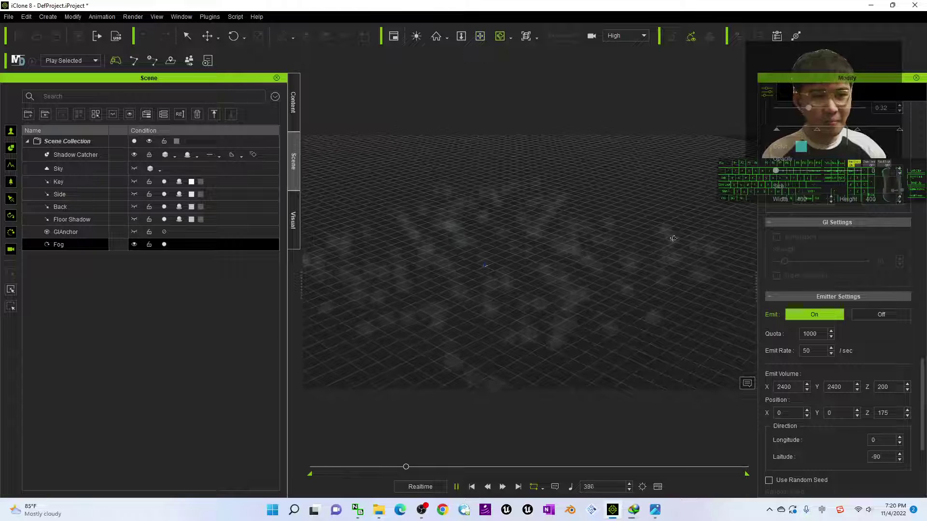
- Try a larger particle Size Multiplier for the fog, and bring it down to 0.89
scroll(797, 186, "up", 3)
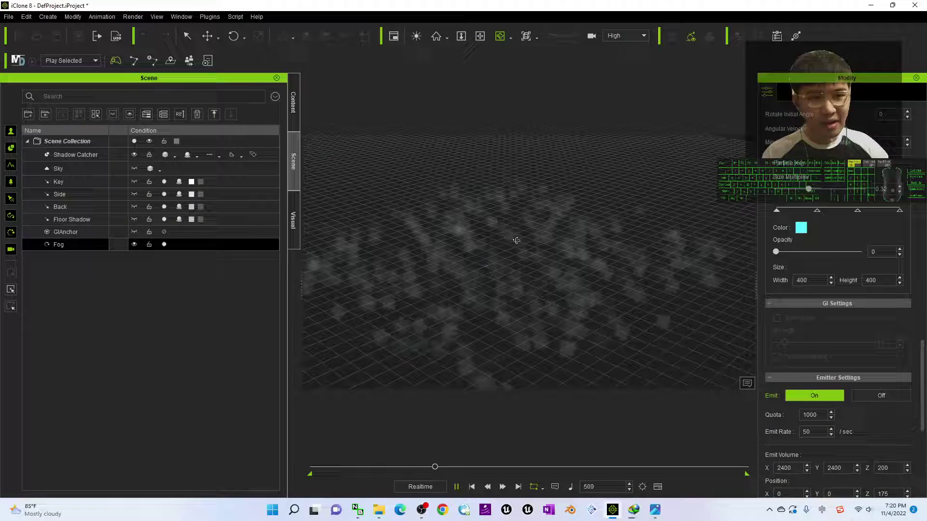
left_click_drag(797, 187, 828, 189)
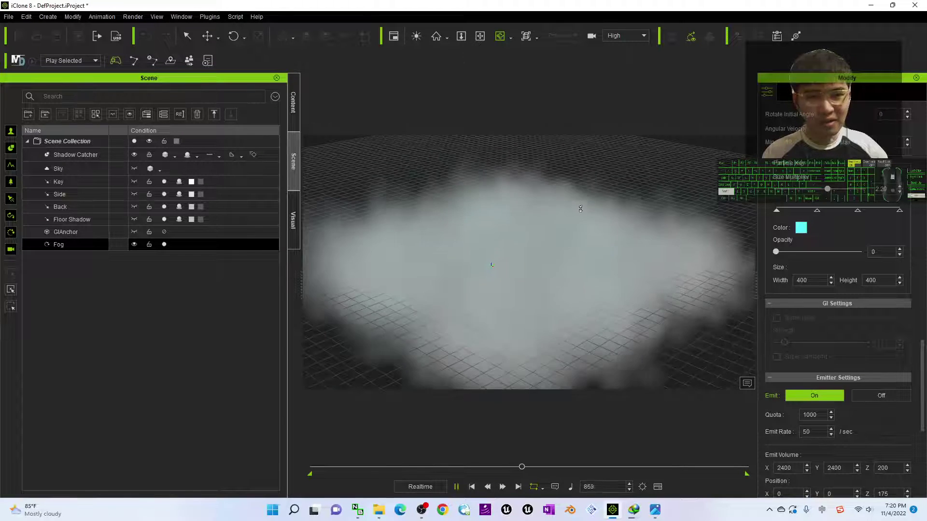
scroll(576, 214, "down", 3, "shift")
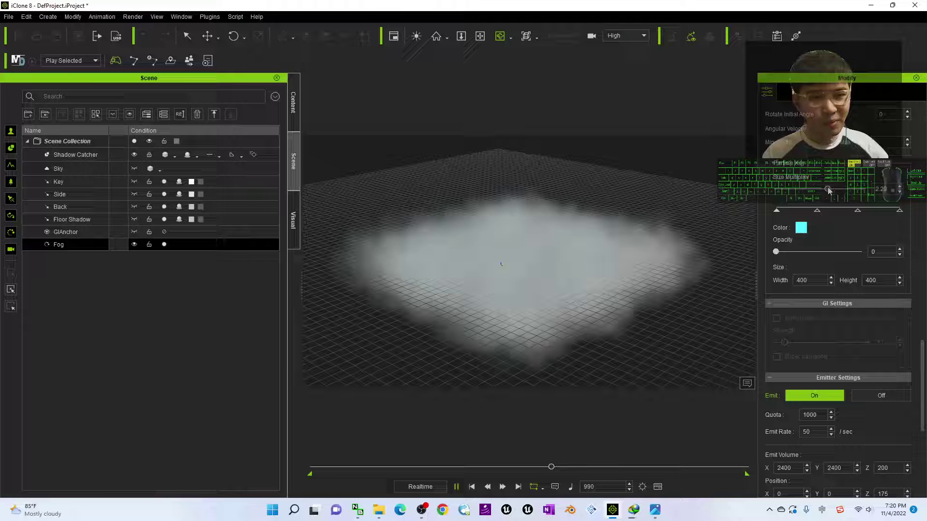
mouse_move(827, 189)
left_mouse_down()
mouse_move(815, 189)
mouse_move(822, 201)
left_mouse_up()
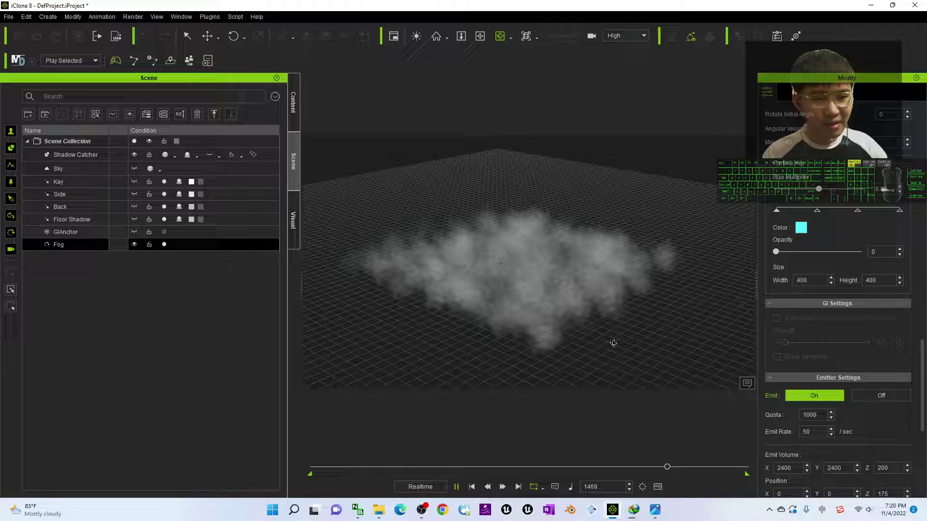
left_click_drag(613, 343, 595, 288)
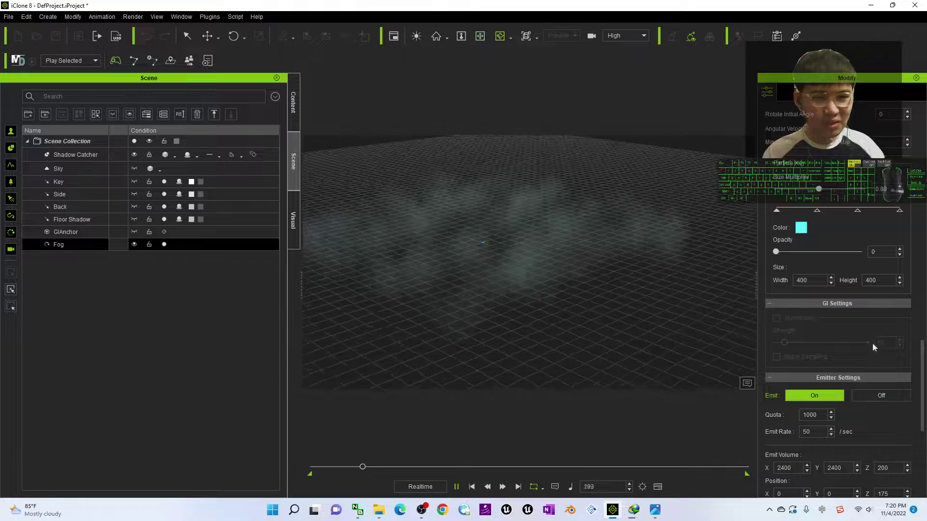
- Set the fog's Emit Volume Z to 2000 and replay the animation from the start, inspecting the fog from several angles
left_click_drag(922, 373, 922, 419)
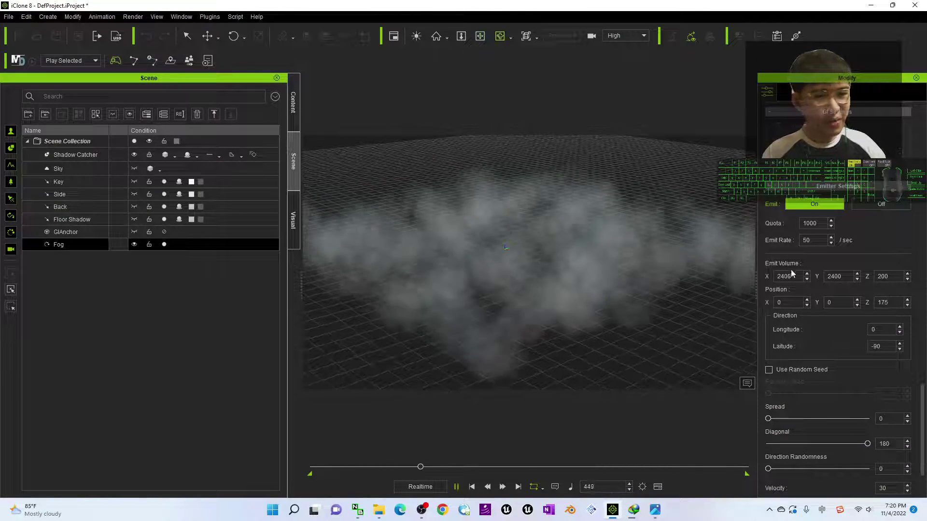
double_click(894, 275)
type("2000")
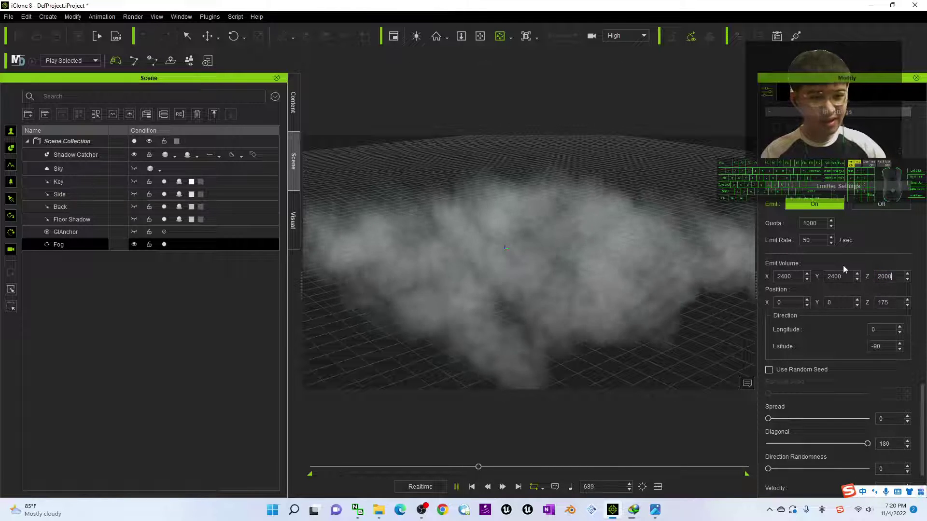
key("Return")
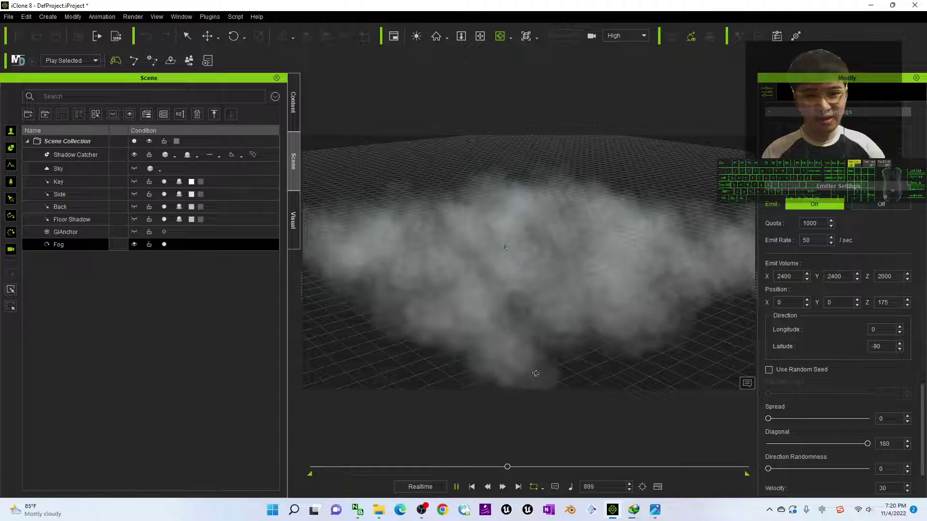
left_click(471, 487)
left_click(455, 487)
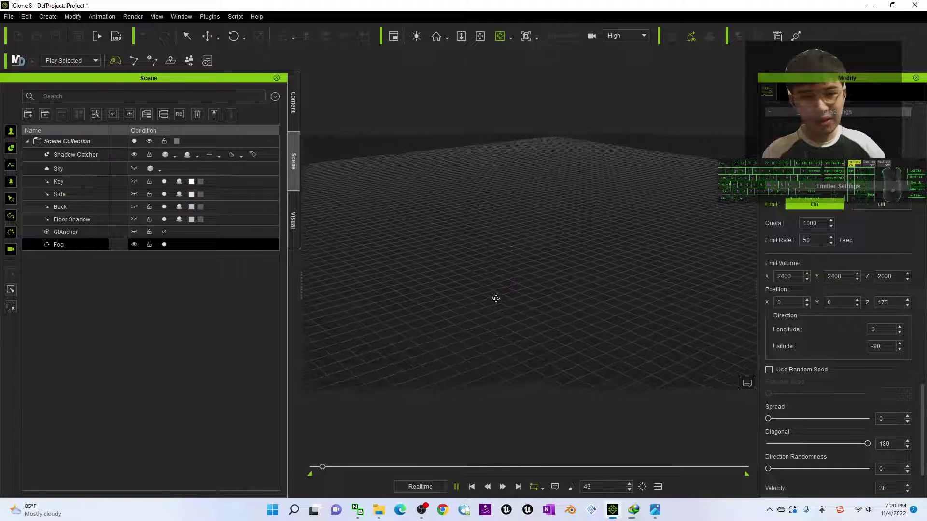
left_click_drag(585, 261, 524, 315)
right_click_drag(523, 316, 415, 230)
left_click_drag(415, 231, 476, 329)
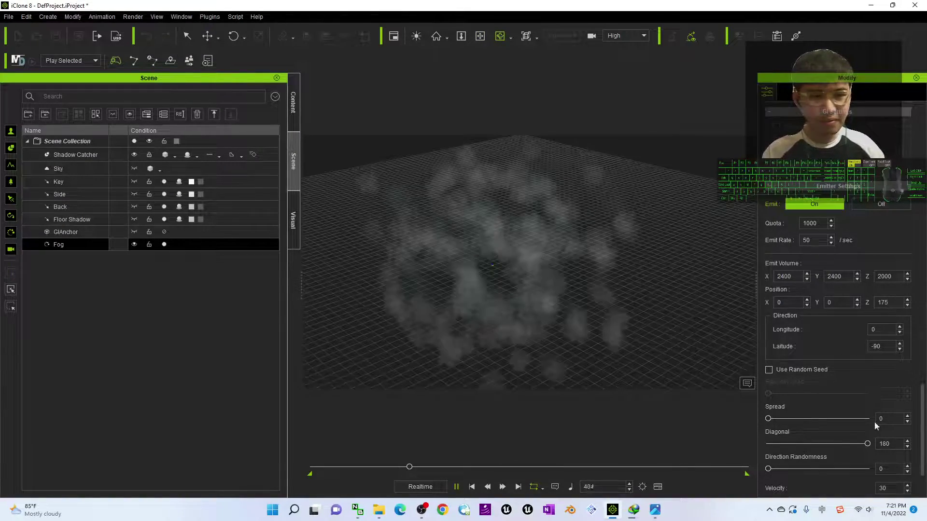
- Set the fog's particle Size Multiplier to 1.70 and its Emit Volume X to 1000, and replay the animation from the start
left_click_drag(923, 424, 922, 341)
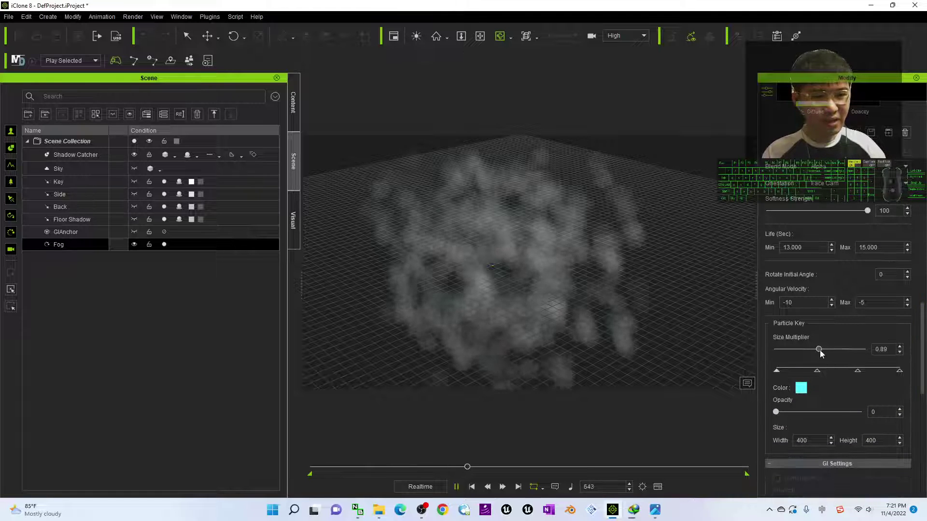
mouse_move(824, 351)
left_mouse_down()
mouse_move(838, 353)
mouse_move(824, 352)
left_mouse_up()
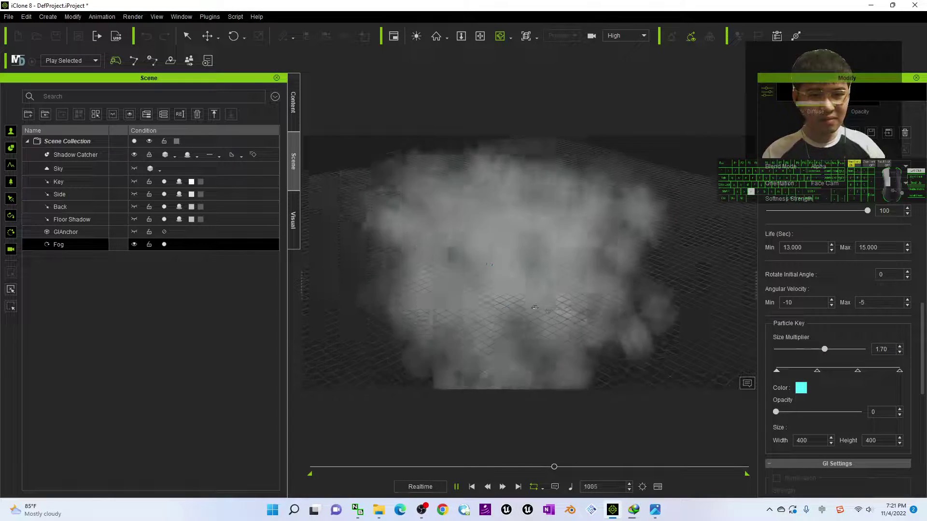
left_click_drag(923, 328, 923, 393)
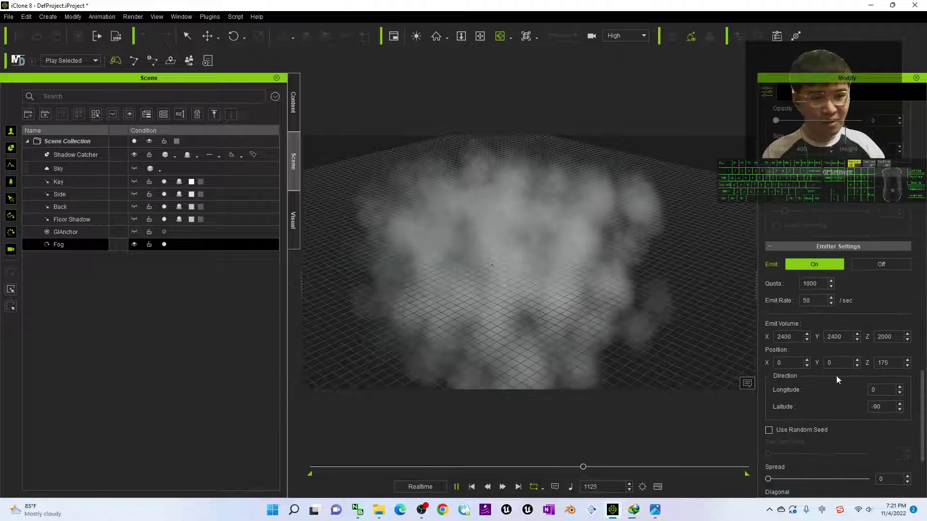
double_click(786, 336)
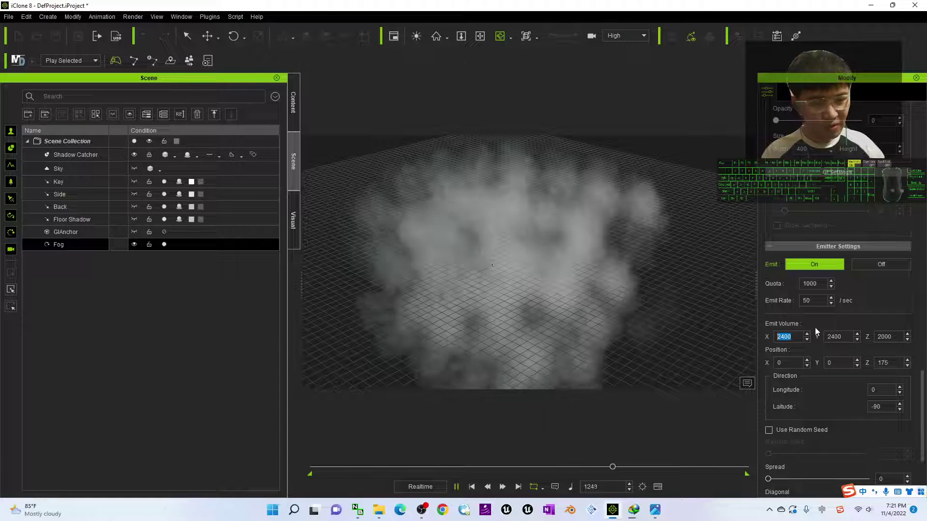
type("1000")
key("Return")
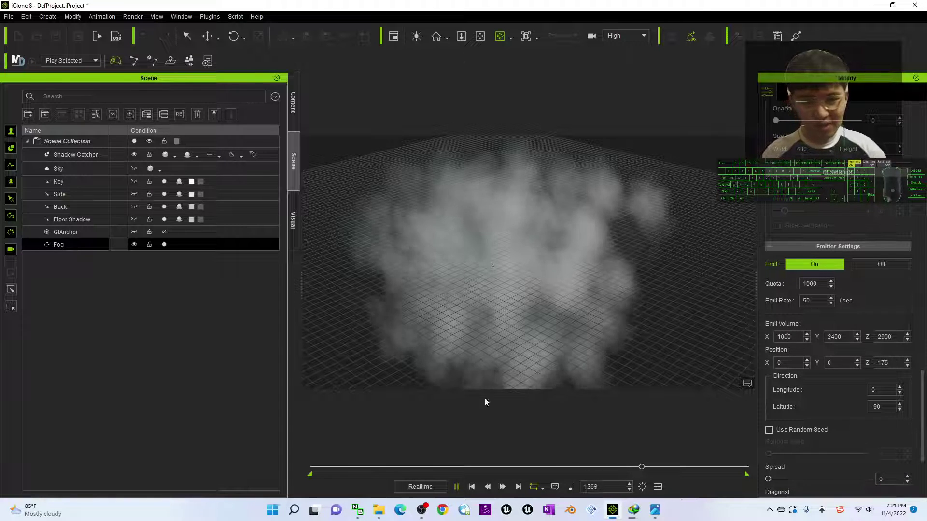
left_click(472, 487)
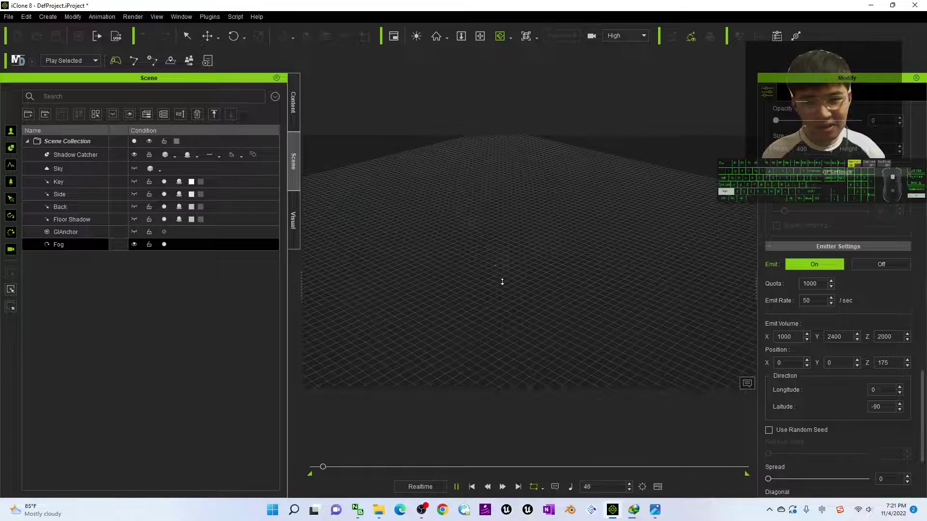
left_click_drag(533, 302, 652, 286)
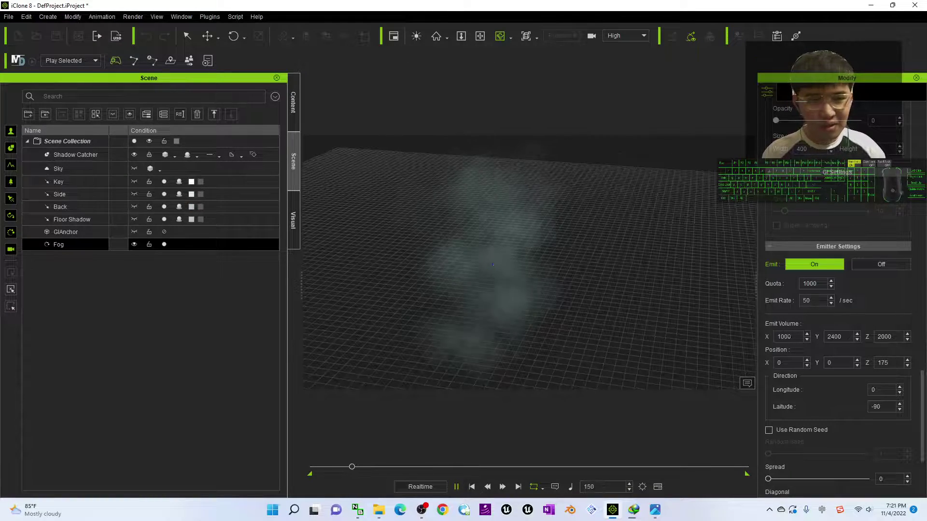
left_click_drag(510, 287, 714, 290)
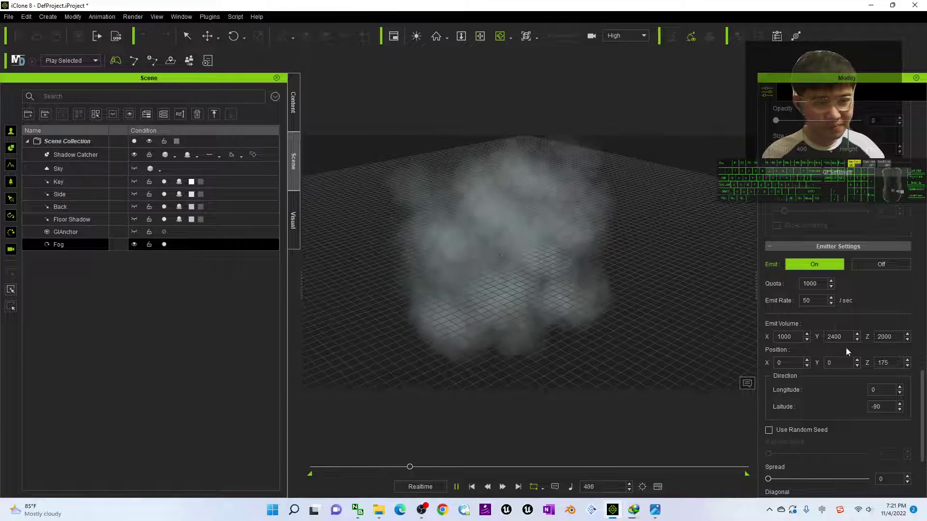
- Set the fog's Emit Volume Y to 1000 and replay the animation from the start, viewing the fog from another angle
double_click(835, 337)
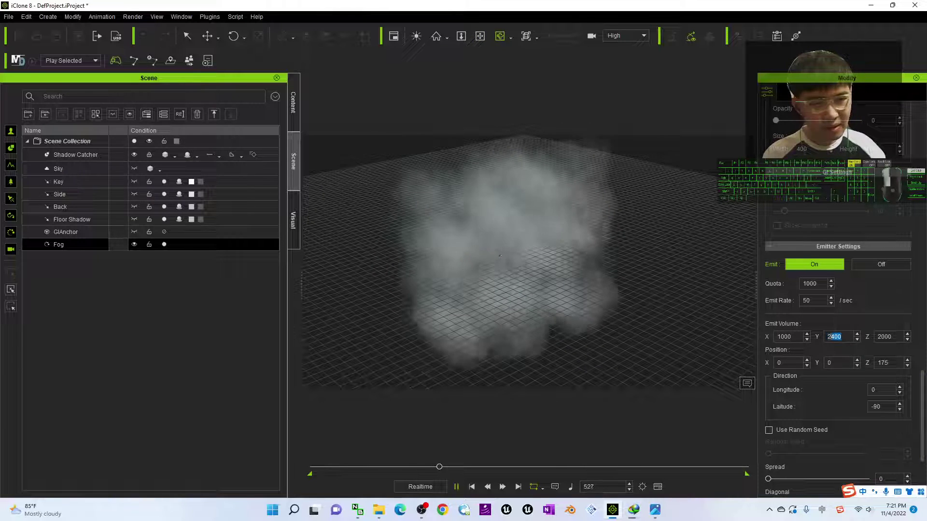
type("1000")
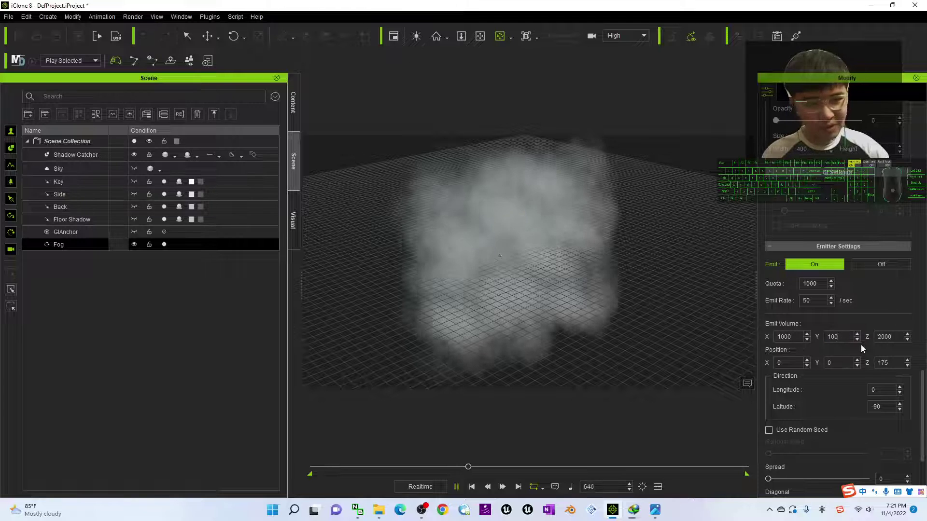
key("Return")
left_click(472, 486)
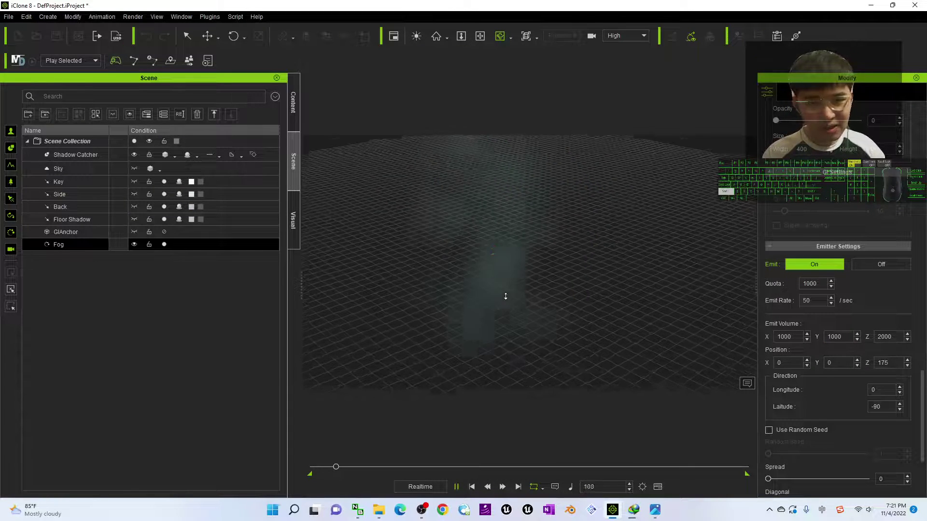
left_click_drag(537, 304, 710, 282)
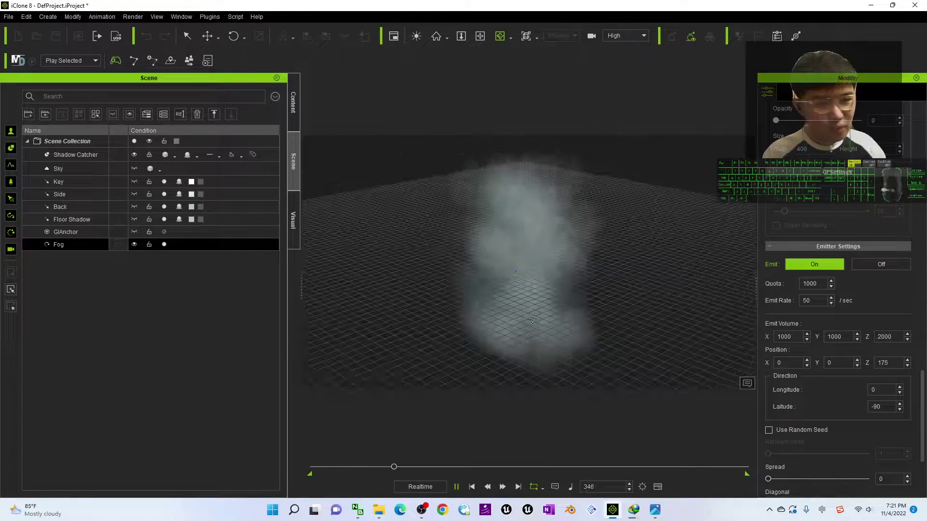
- Test an emitter Velocity of 300 by replaying the fog animation from the start, and set the Velocity back to 30
left_click_drag(924, 398, 923, 427)
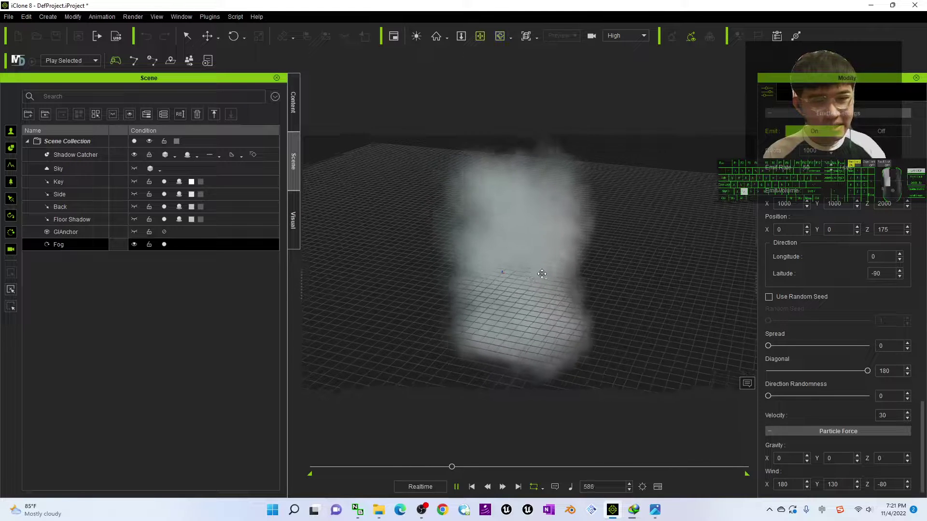
left_click_drag(543, 273, 486, 263)
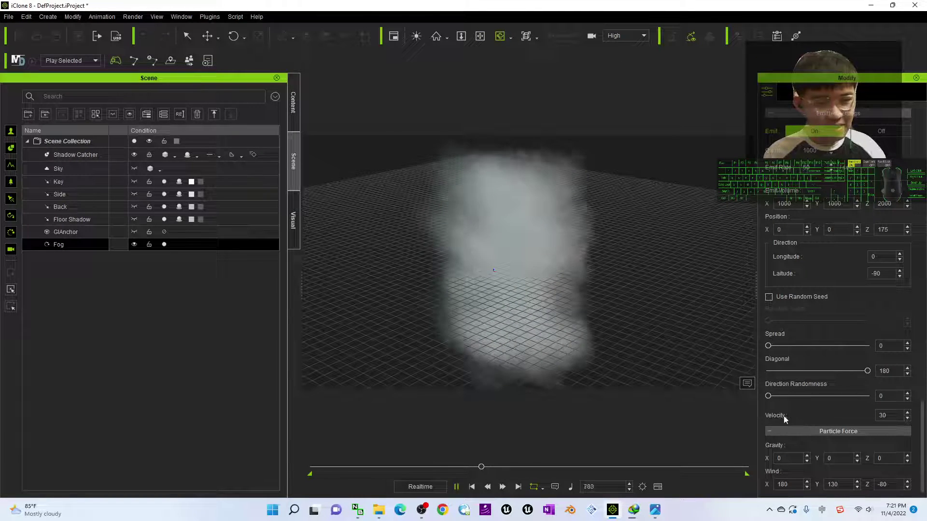
double_click(899, 416)
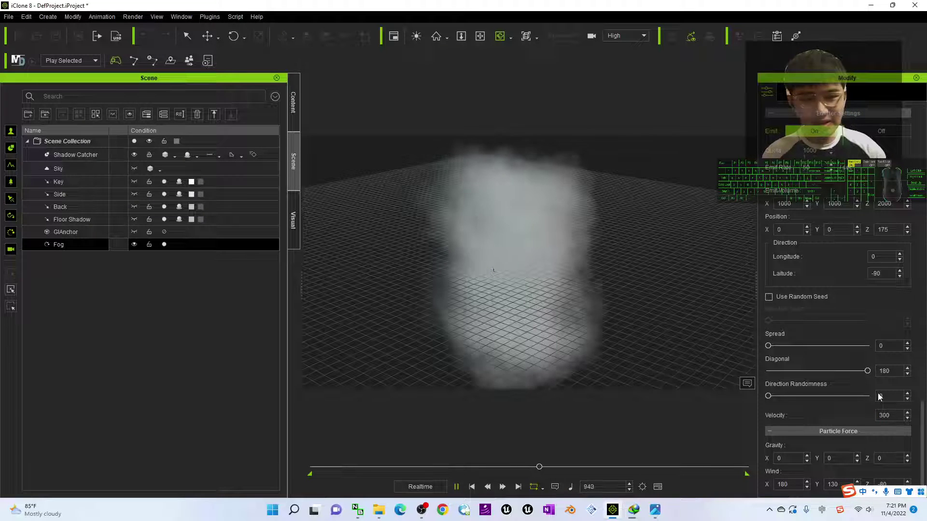
key("Return")
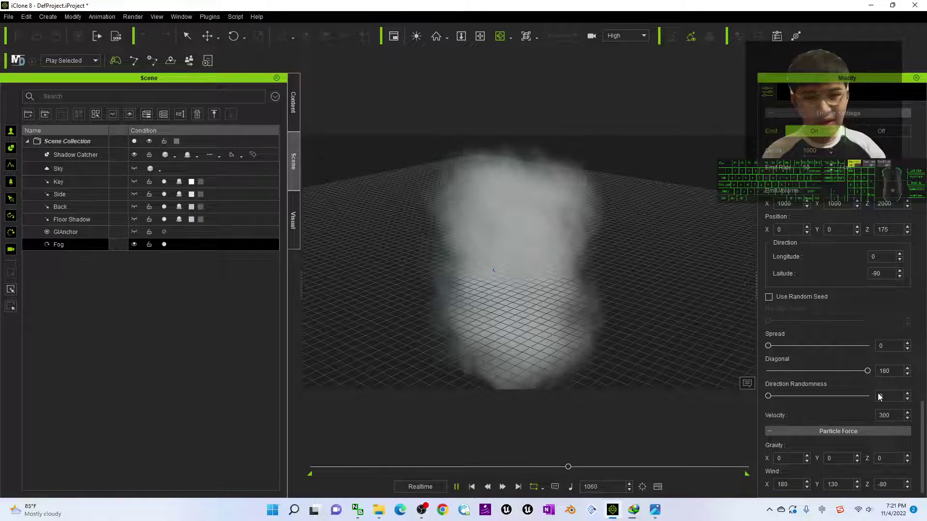
left_click(472, 487)
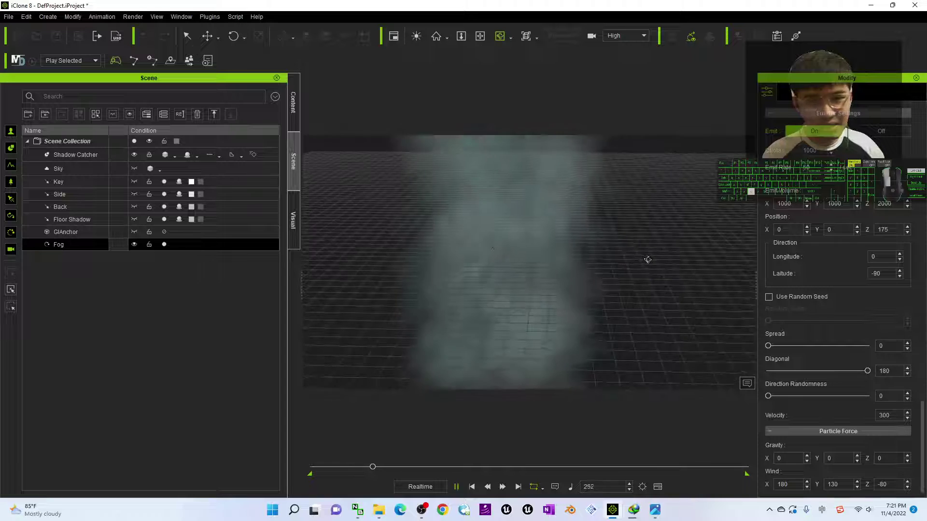
left_click_drag(559, 285, 619, 285)
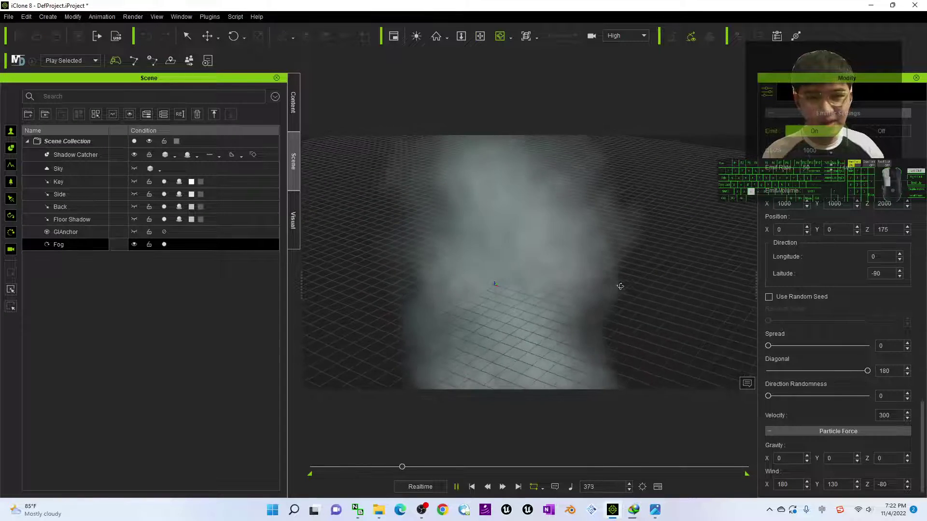
scroll(595, 296, "down", 3)
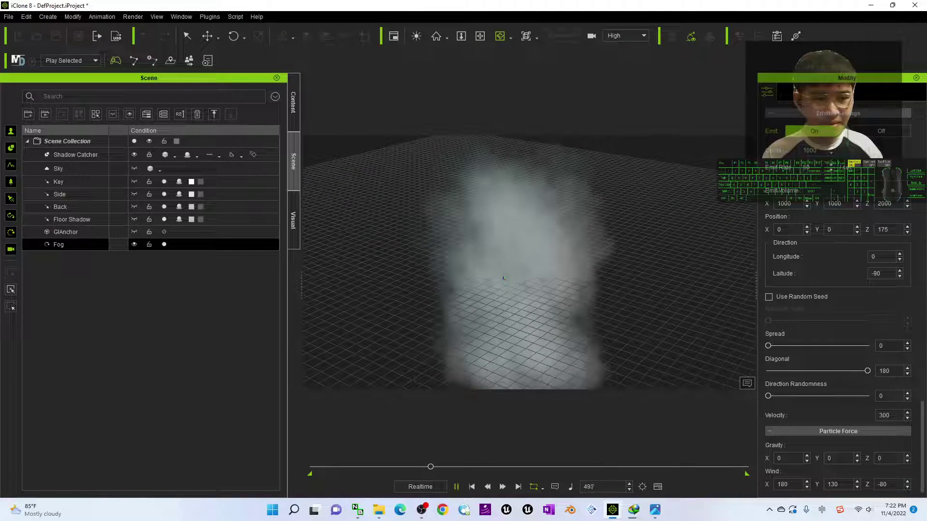
left_click(892, 415)
type("30")
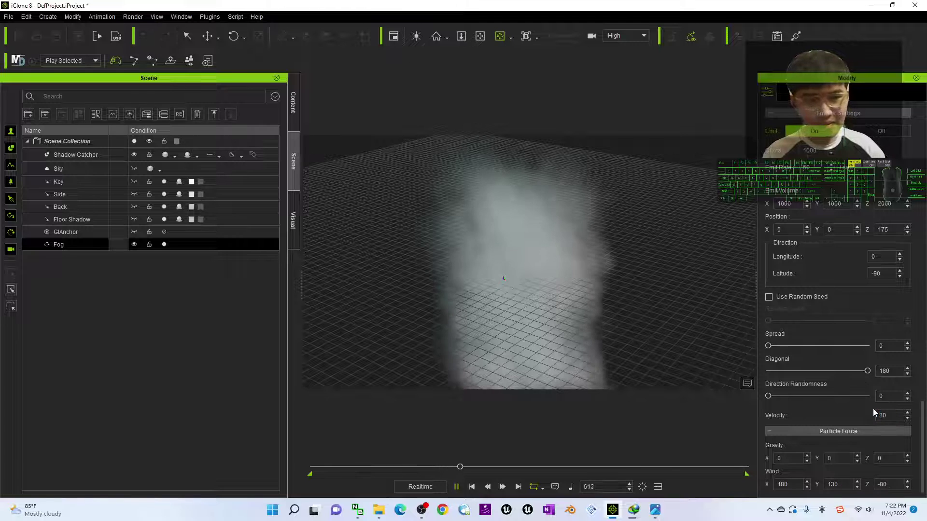
- Replay the fog animation from the start, set the Particle Force Wind X to 1800, and view how the fog drifts
left_click(471, 487)
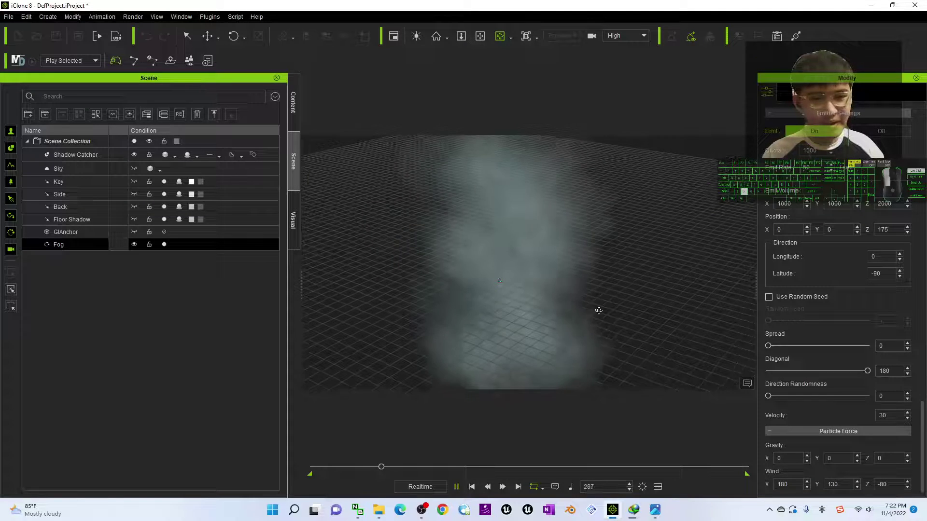
scroll(632, 335, "down", 1)
key("x")
key("c")
left_click_drag(610, 283, 591, 246)
left_click(796, 485)
type("0")
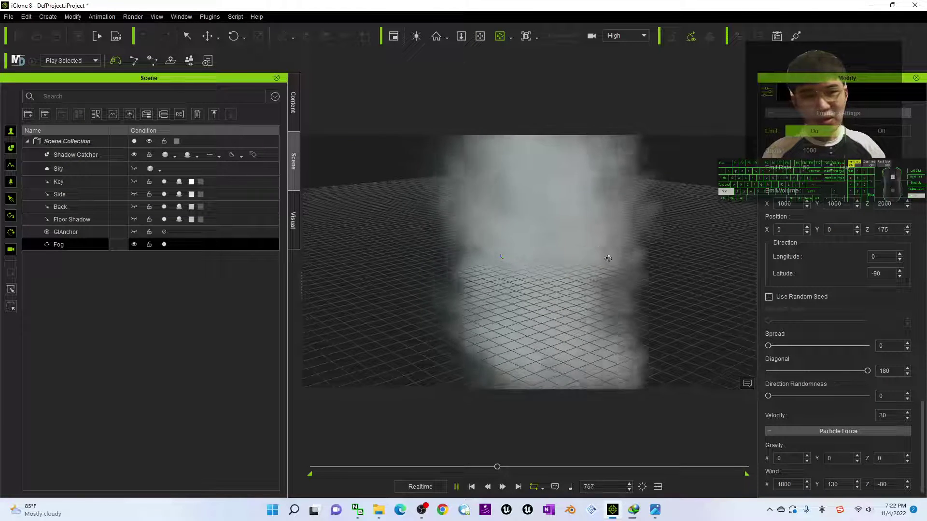
scroll(611, 257, "down", 2, "shift")
right_click_drag(611, 257, 638, 273)
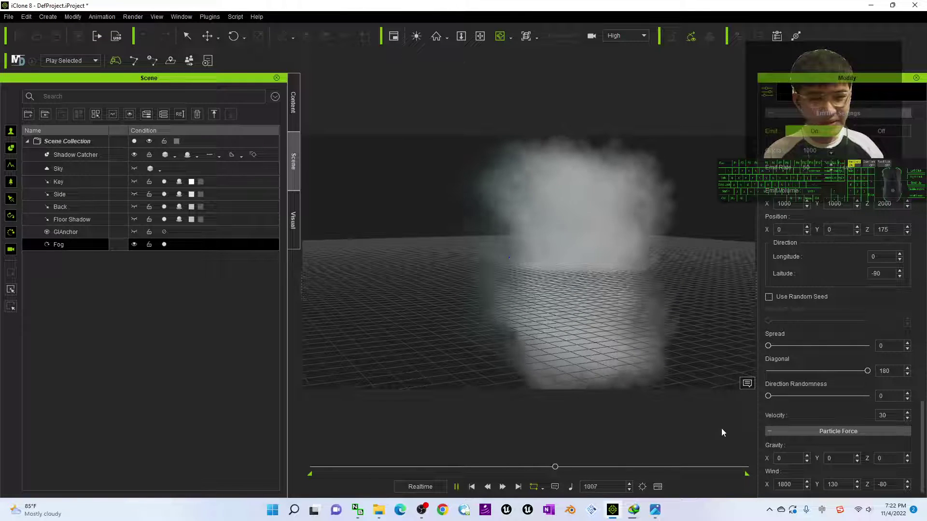
- Test a Wind X of 18000 while inspecting the fog from several angles, and set Wind X back to 1800
left_click(791, 483)
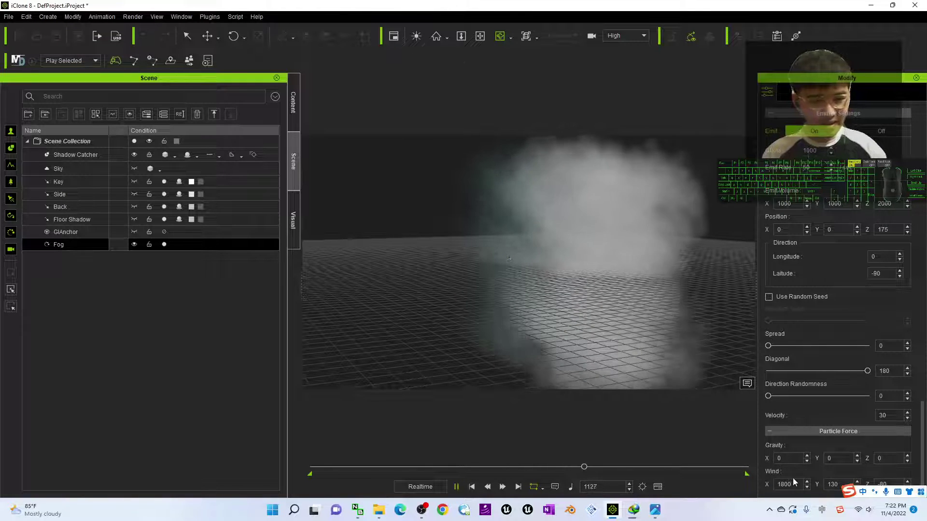
scroll(573, 294, "down", 3, "shift")
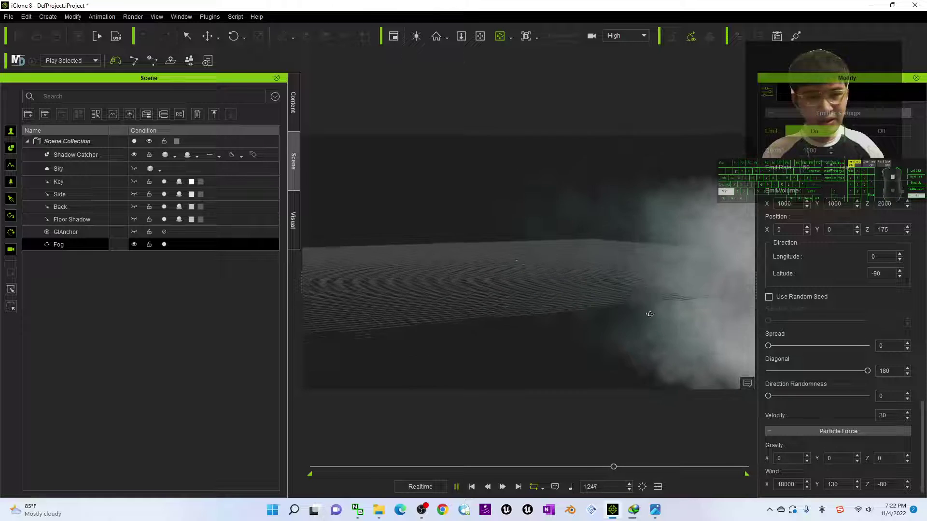
left_click_drag(647, 314, 603, 315)
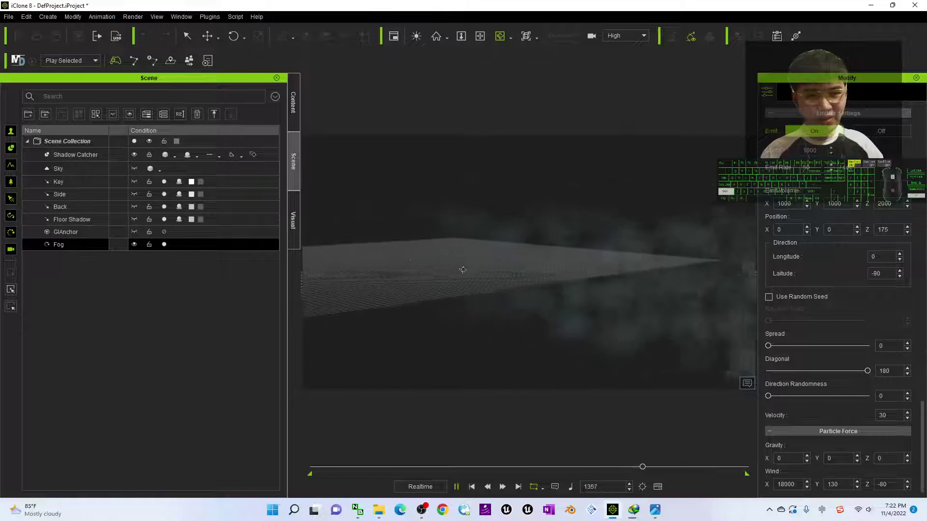
right_click_drag(508, 280, 695, 314)
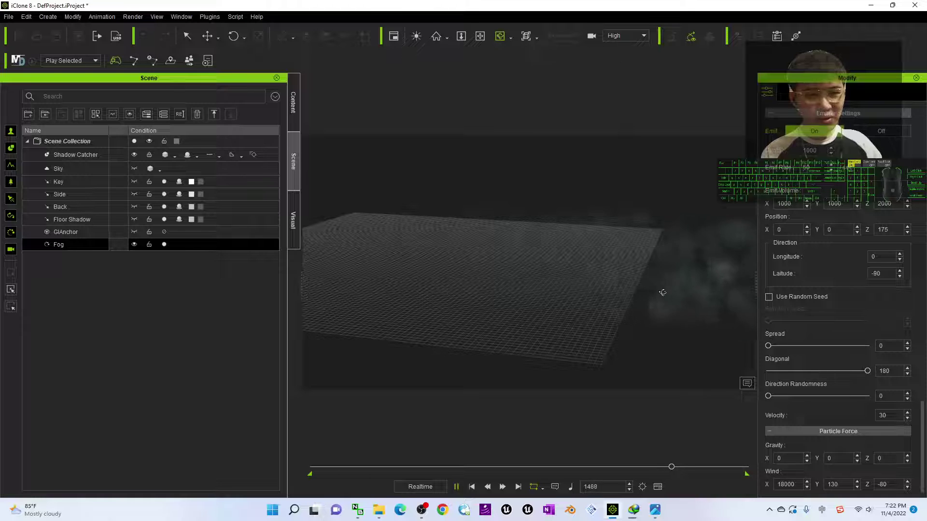
right_click_drag(610, 323, 466, 241)
left_click_drag(466, 242, 488, 256)
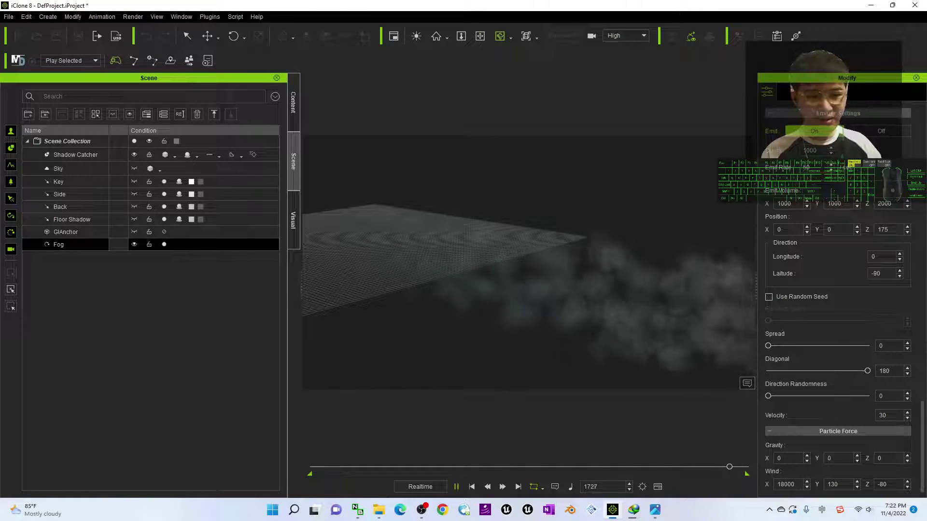
left_click(798, 484)
key("BackSpace")
key("Return")
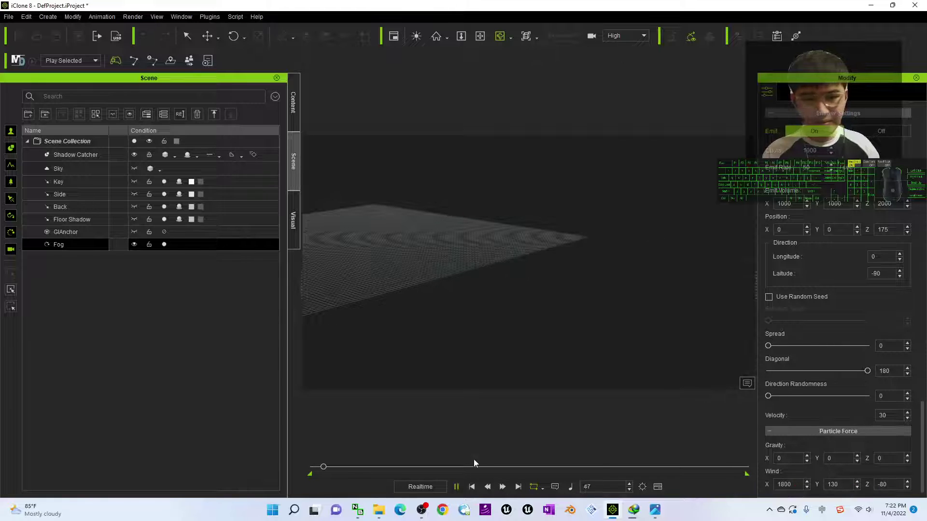
- Examine the wind-driven fog from several angles and distances while the animation plays
right_click_drag(408, 304, 574, 307)
right_click_drag(509, 273, 628, 290, "shift")
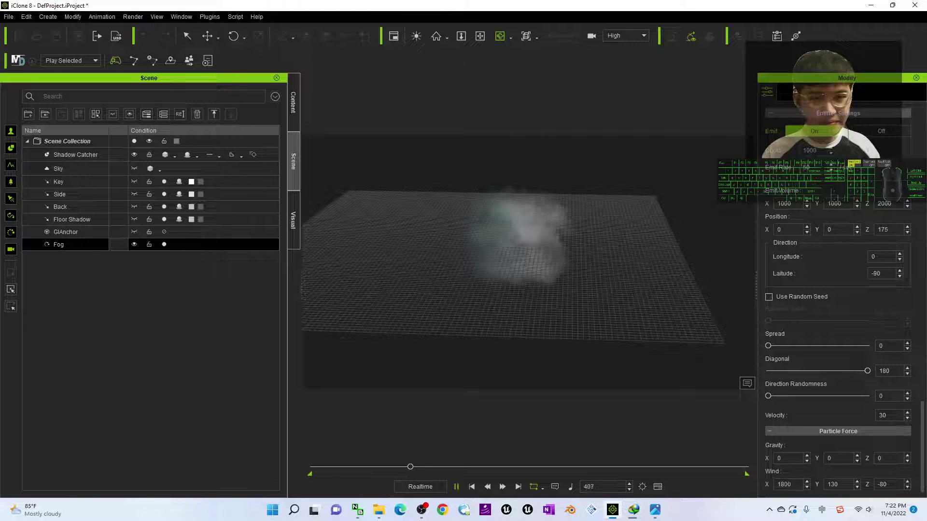
scroll(636, 263, "up", 5)
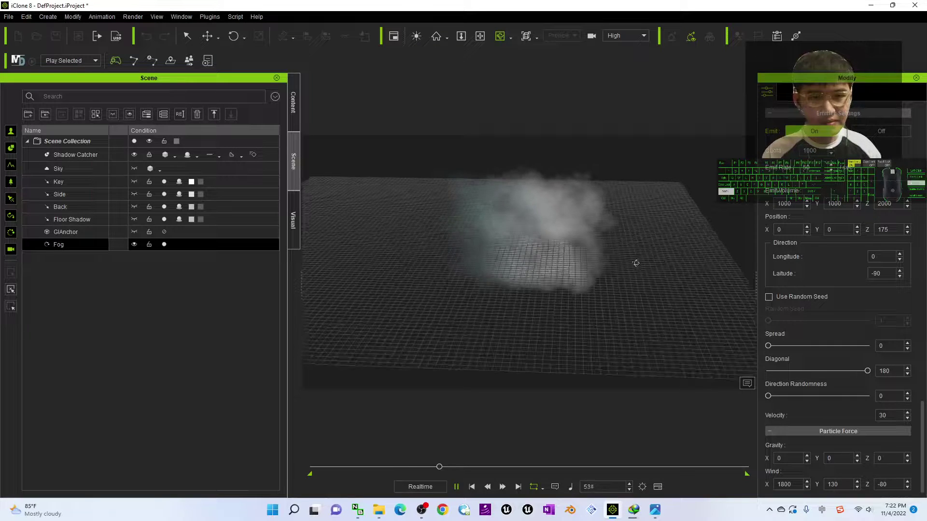
right_click_drag(636, 257, 462, 236)
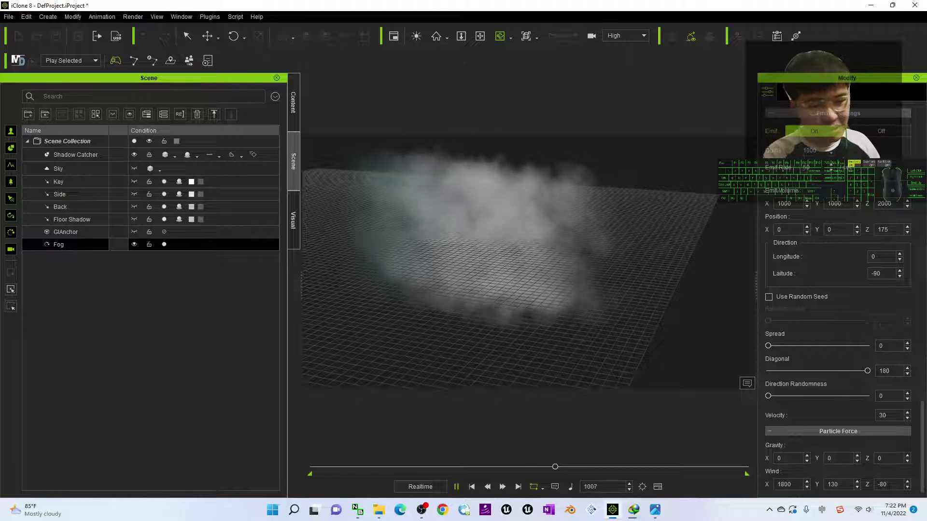
- Show the cover.jpg image in Photos, and return to iClone to inspect the fog from other angles
left_click(655, 510)
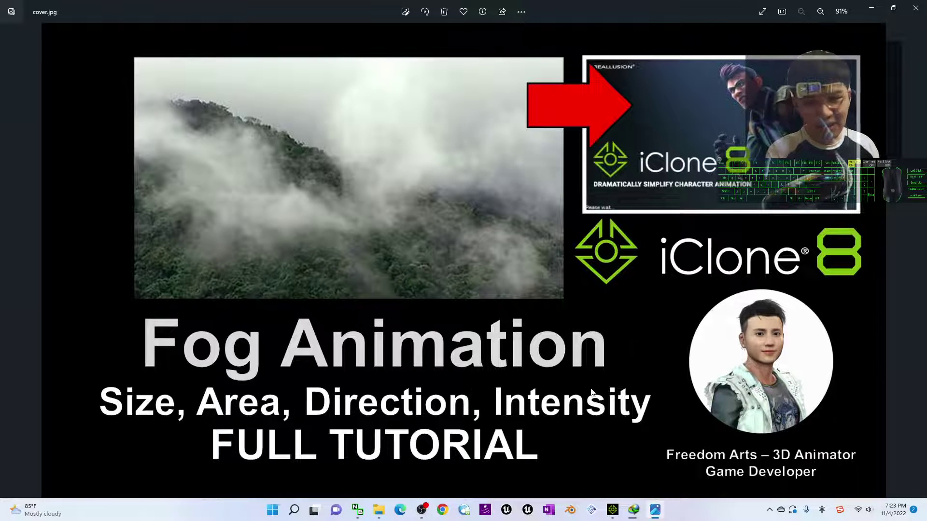
left_click(613, 510)
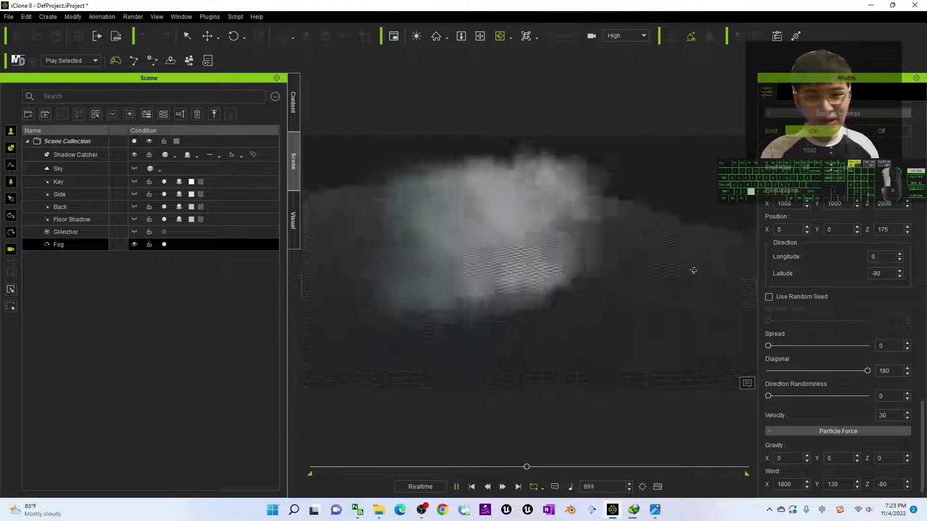
left_click_drag(409, 264, 506, 313)
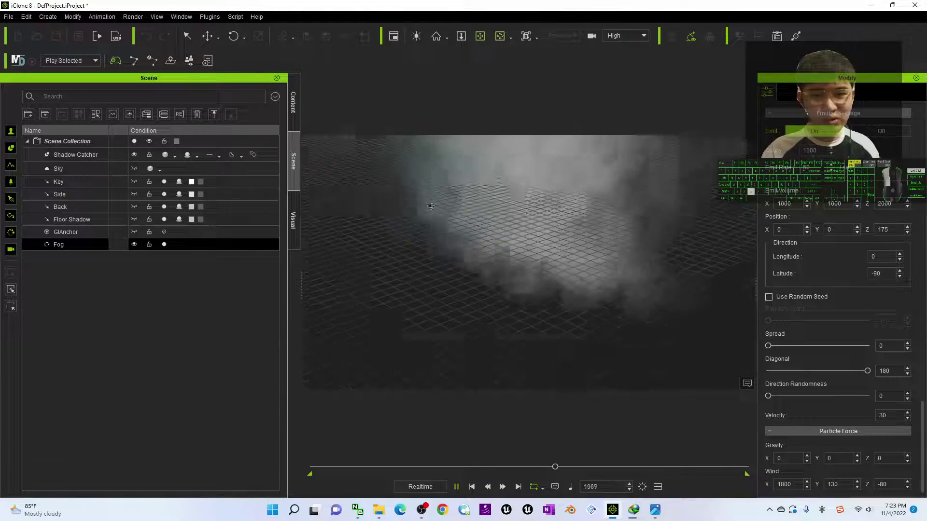
key("x")
left_click_drag(558, 351, 545, 327)
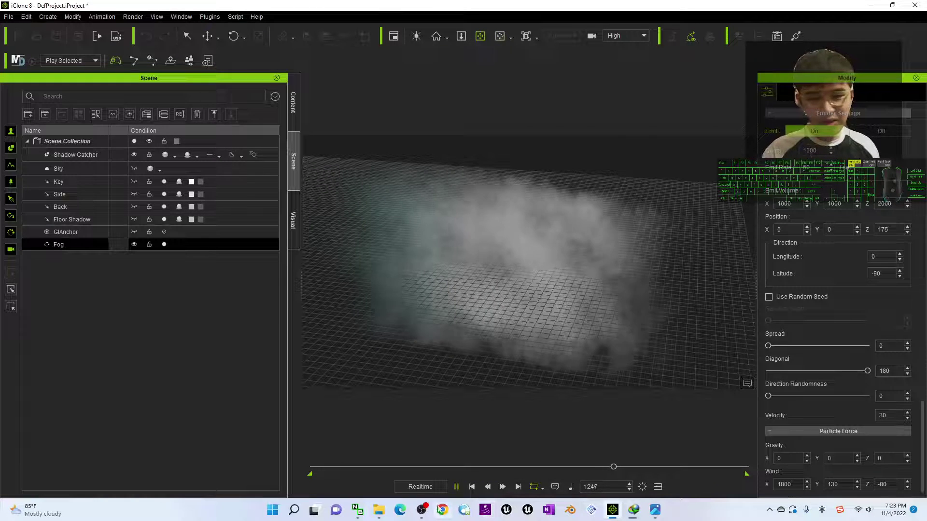
- Switch to Photos to view the cover.jpg image up close and in full, and bring up the OBS window
mouse_move(660, 515)
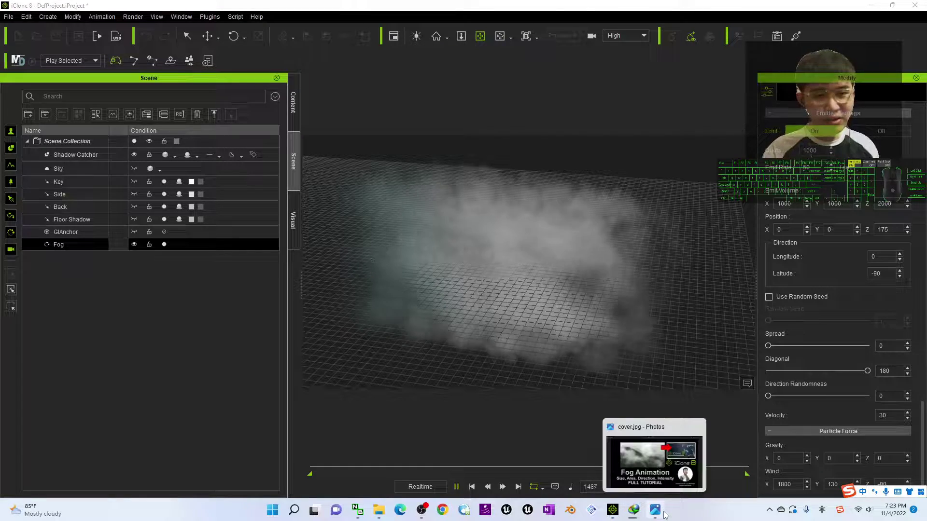
left_click(655, 511)
scroll(574, 381, "up", 3)
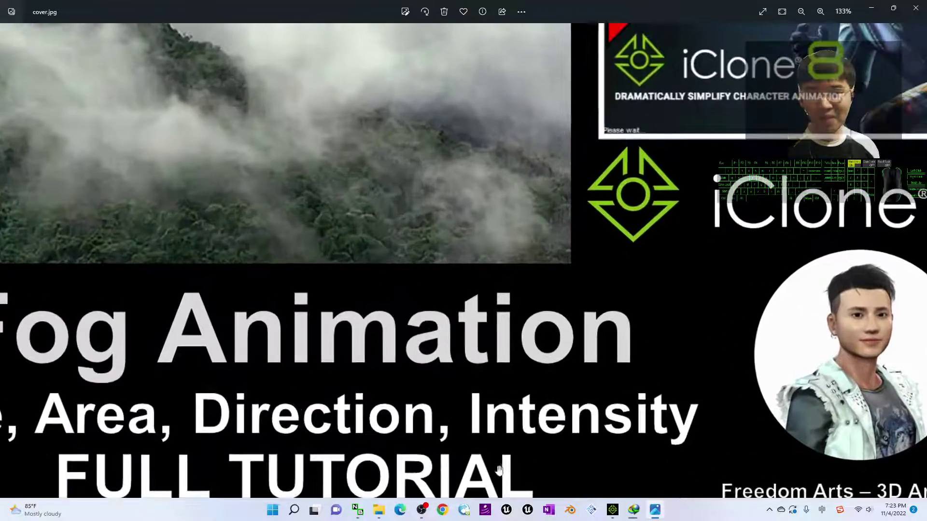
scroll(525, 354, "down", 4)
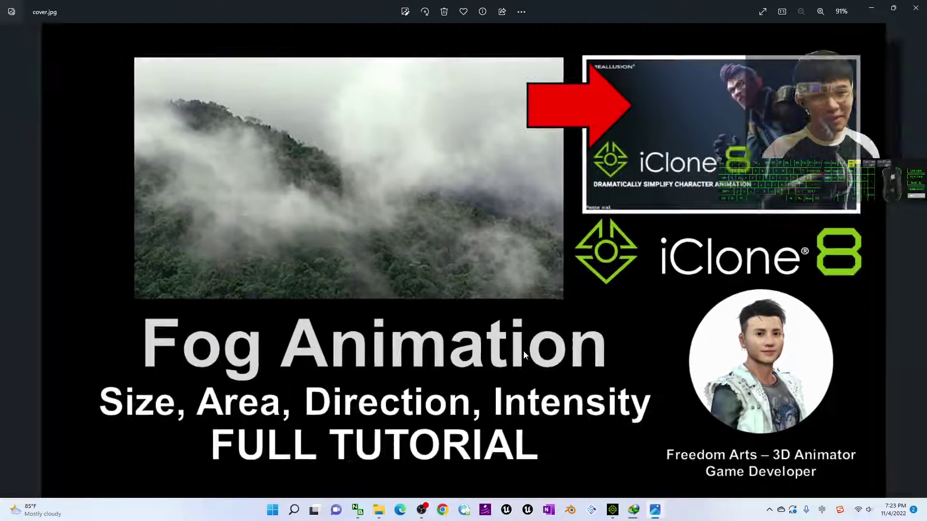
left_click(423, 512)
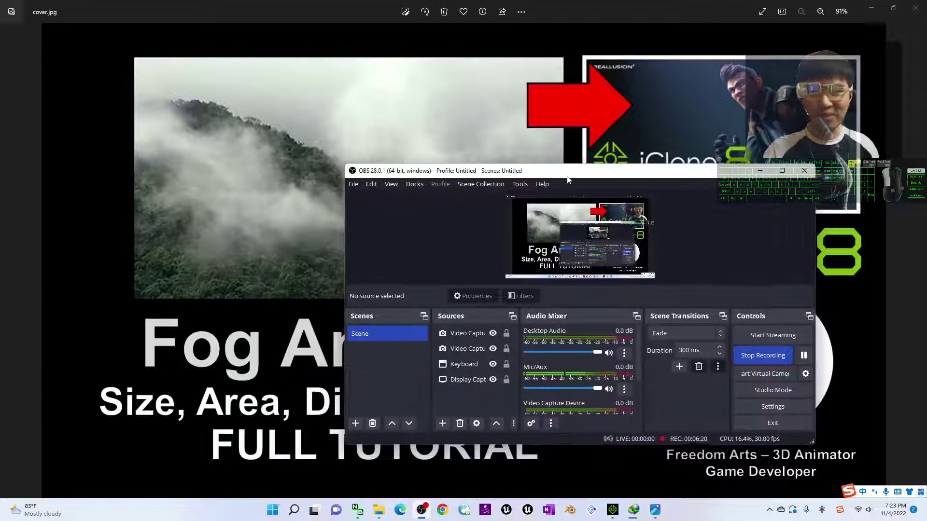